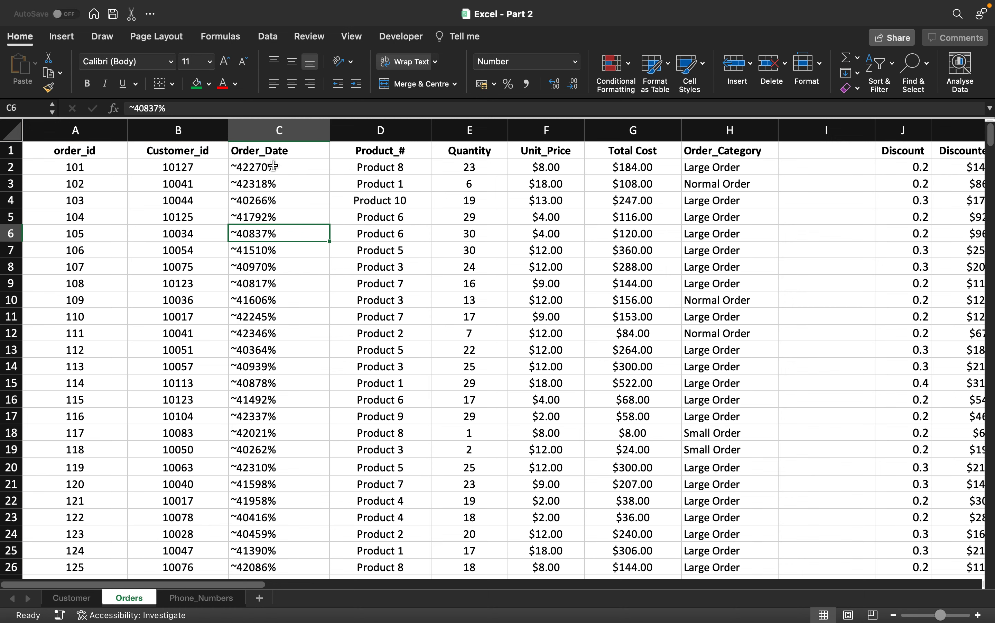
Examine the order date values and their extra leading and trailing characters in the Order_Date column
scroll(253, 332, "down", 2)
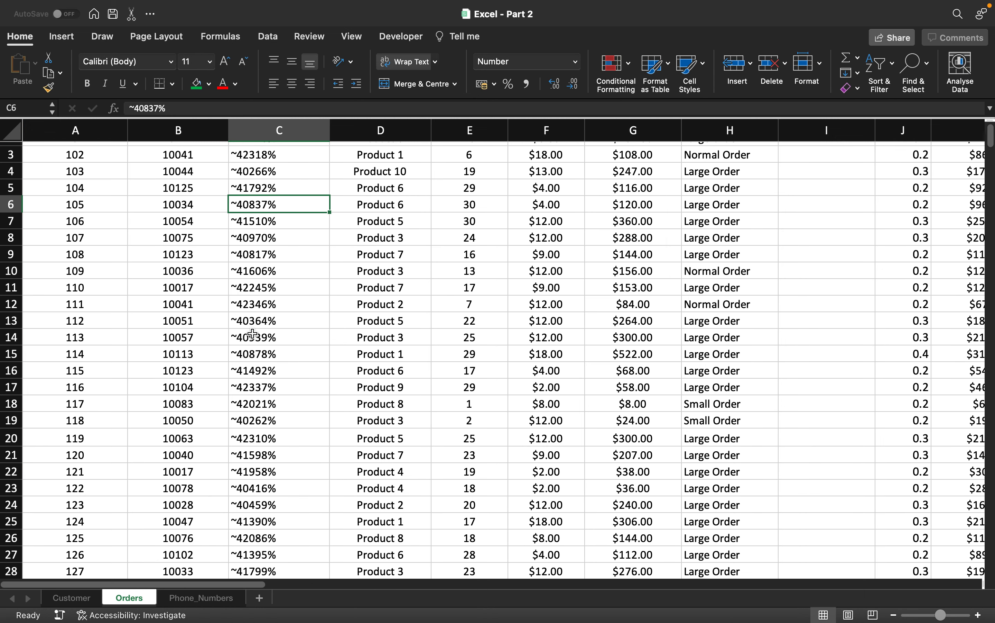
scroll(253, 333, "up", 2)
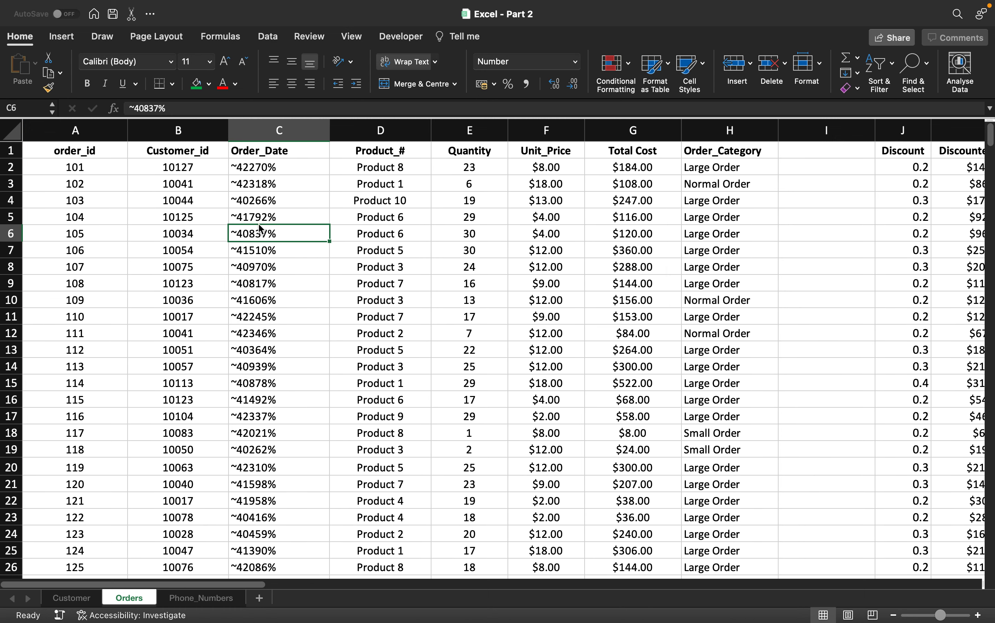
key("Down")
key("Down")
key("Down")
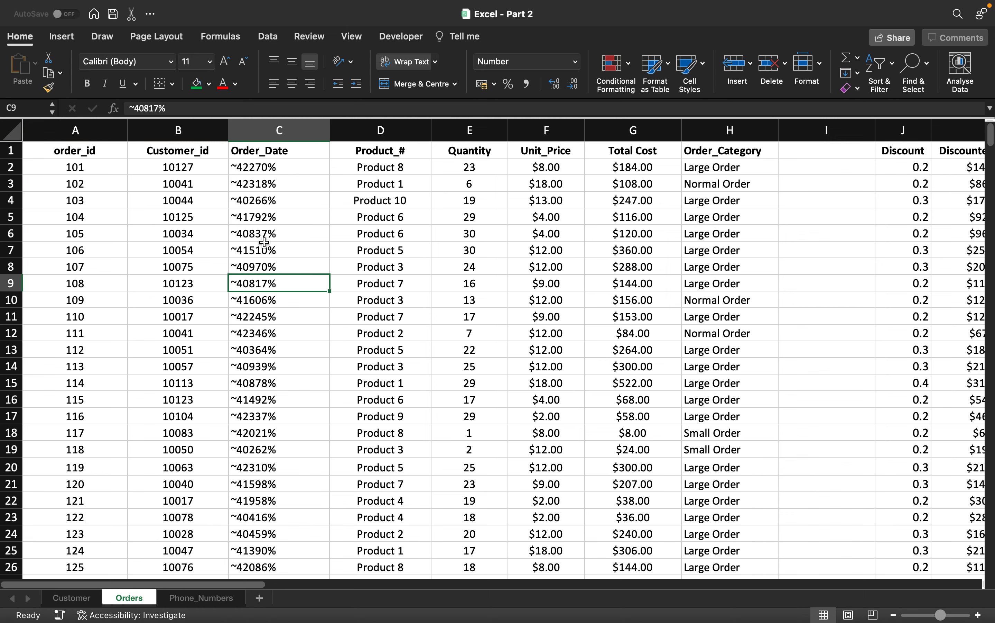
left_click(264, 243)
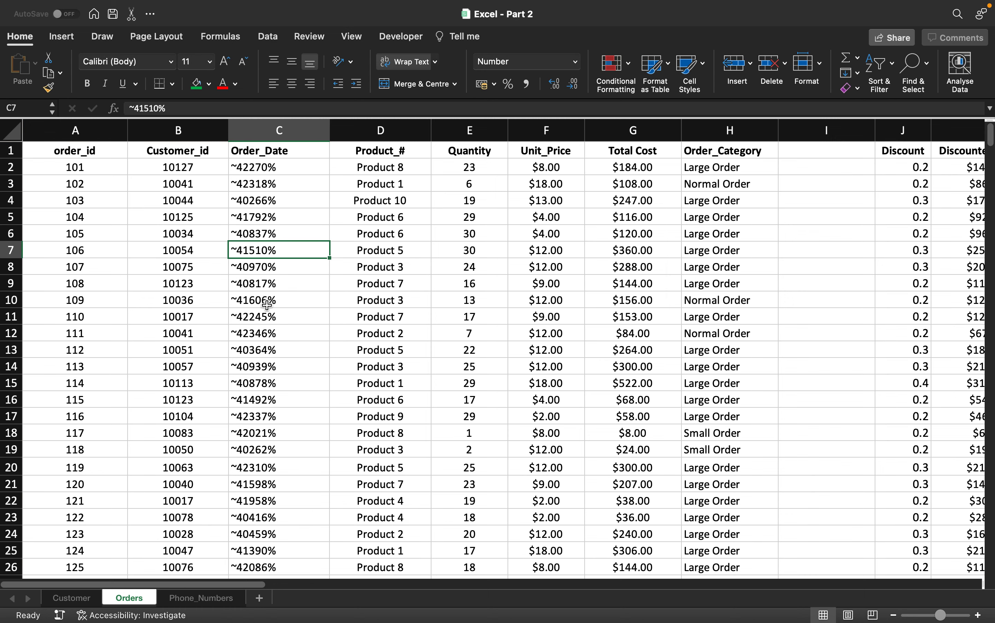
left_click(266, 336)
scroll(274, 266, "up", 1)
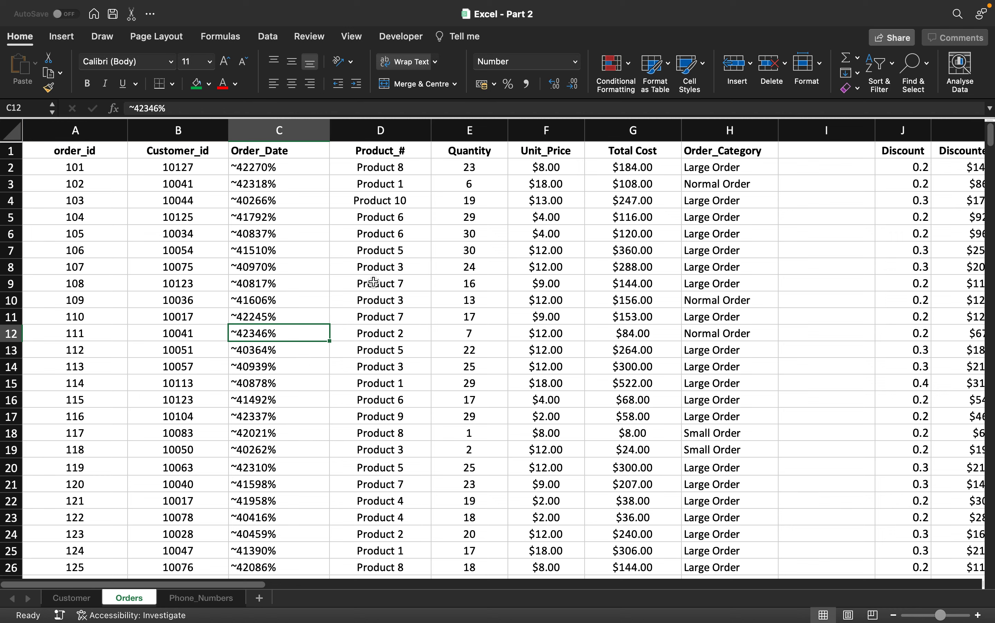
Insert three blank columns between the Order_Date and Product_# columns
right_click(378, 136)
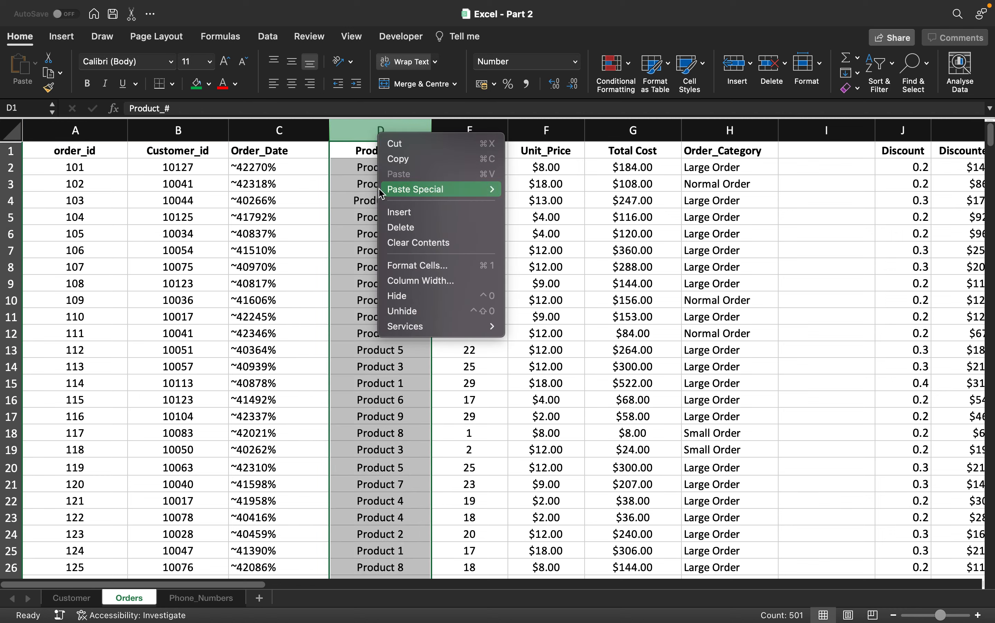
left_click(340, 236)
left_click_drag(377, 130, 572, 129)
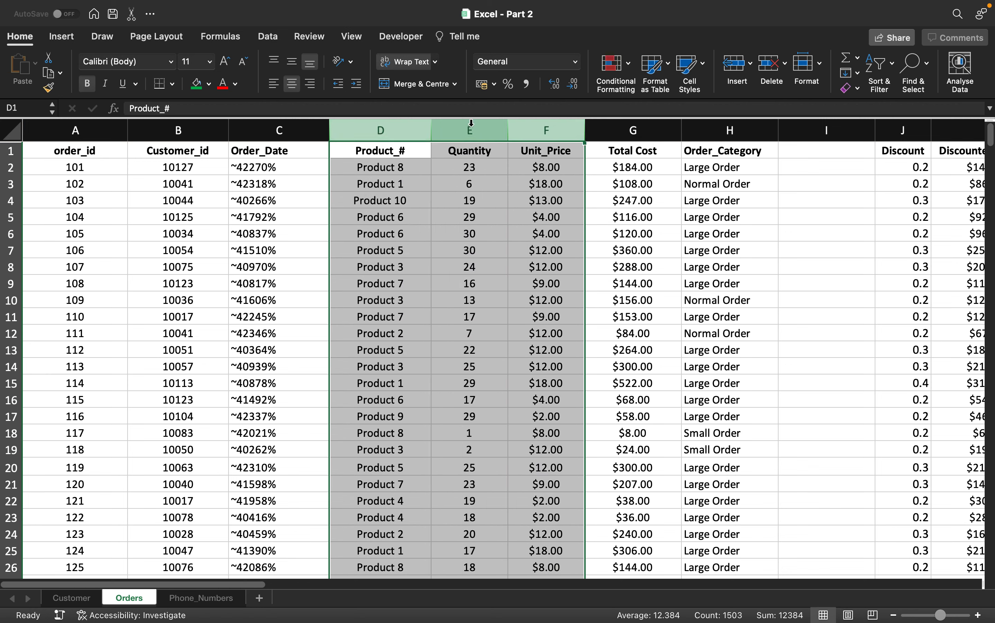
right_click(454, 130)
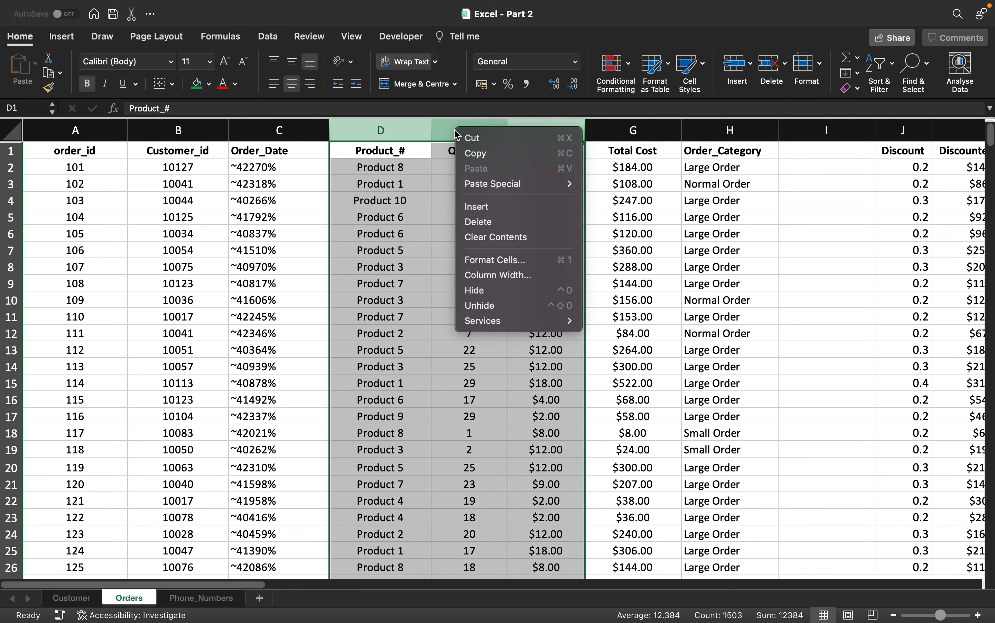
left_click(470, 208)
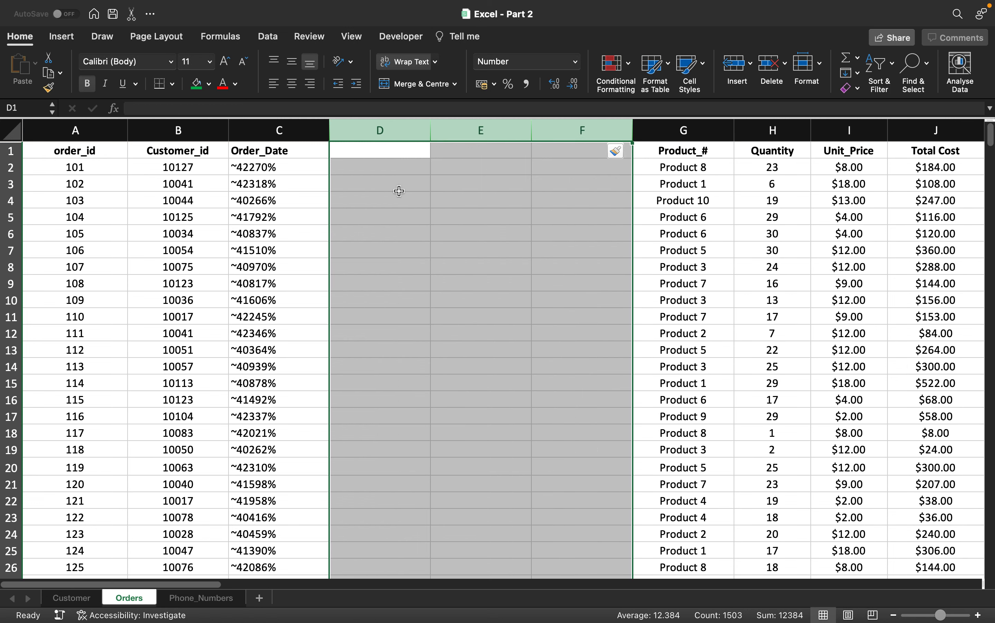
Enter the headers left, right and mid in cells D1, E1 and F1 of the blank columns
left_click(407, 151)
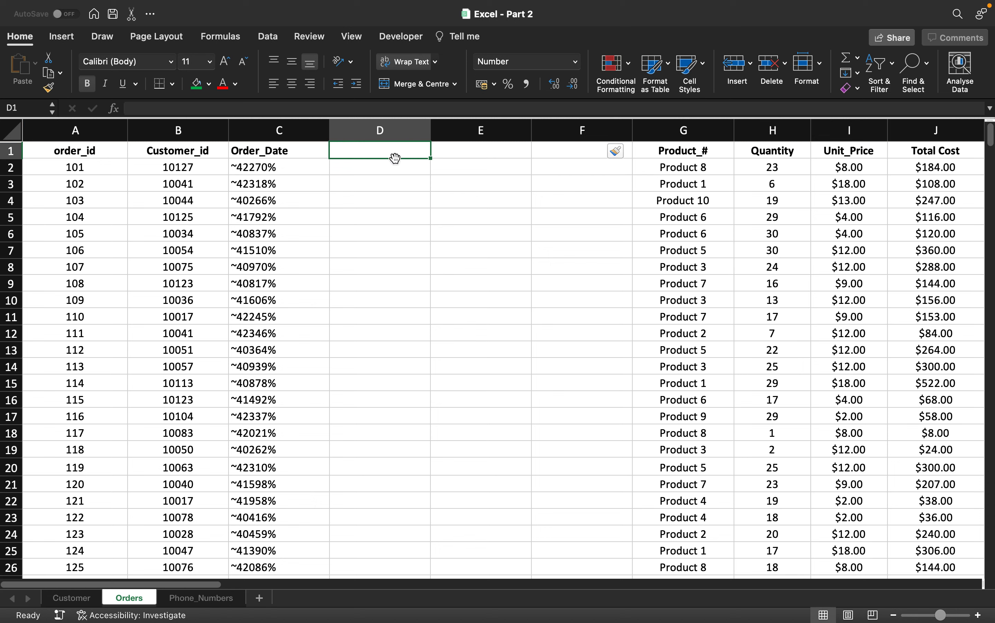
type("left")
key("Tab")
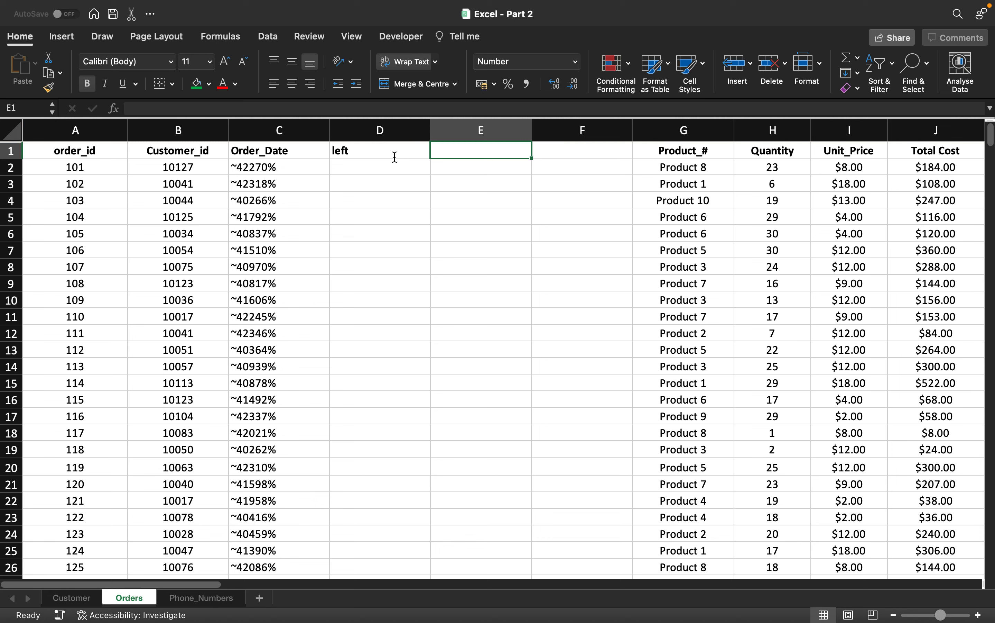
type("right")
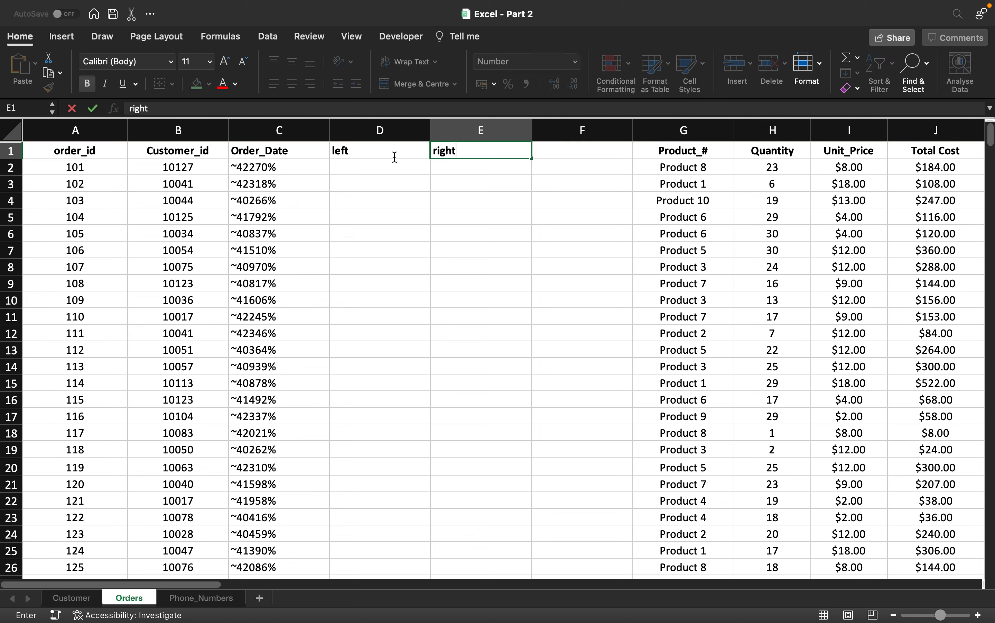
key("Tab")
type("mid")
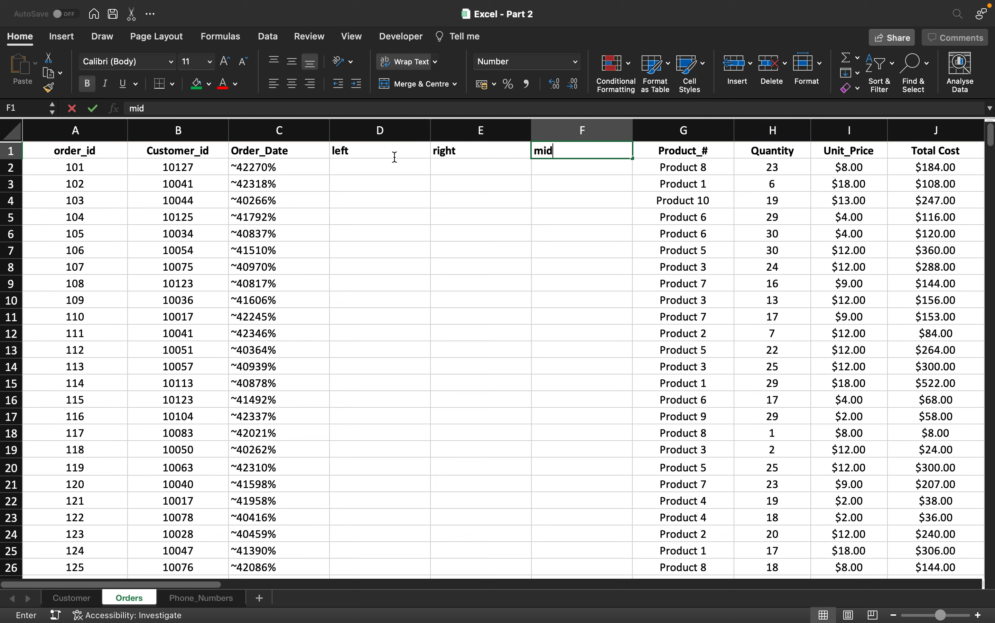
key("Down")
key("Down")
key("Left")
key("Left")
key("Left")
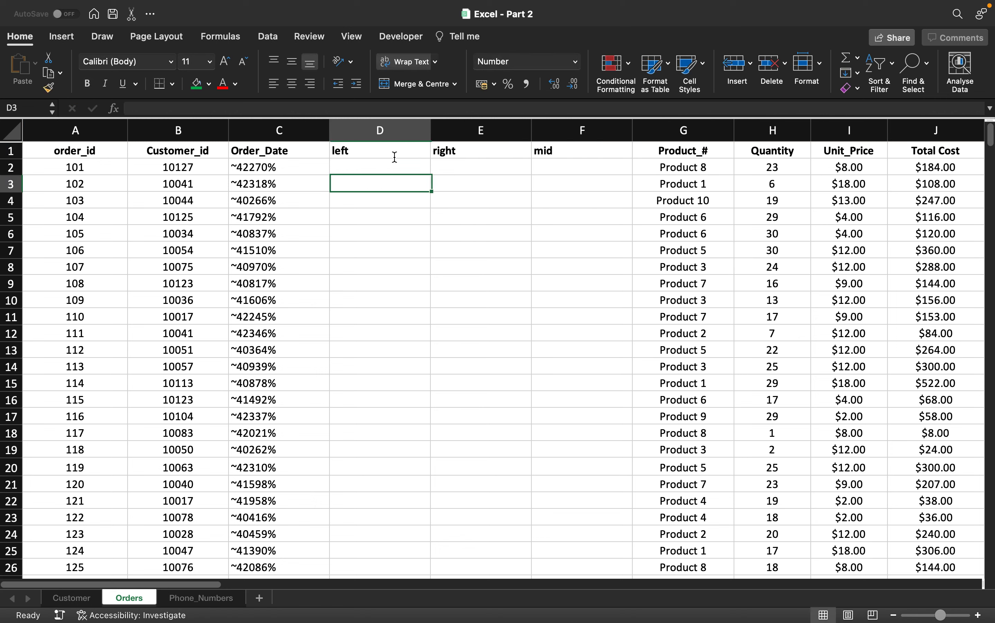
Start a LEFT formula in cell D2 for the first order date
left_click(267, 169)
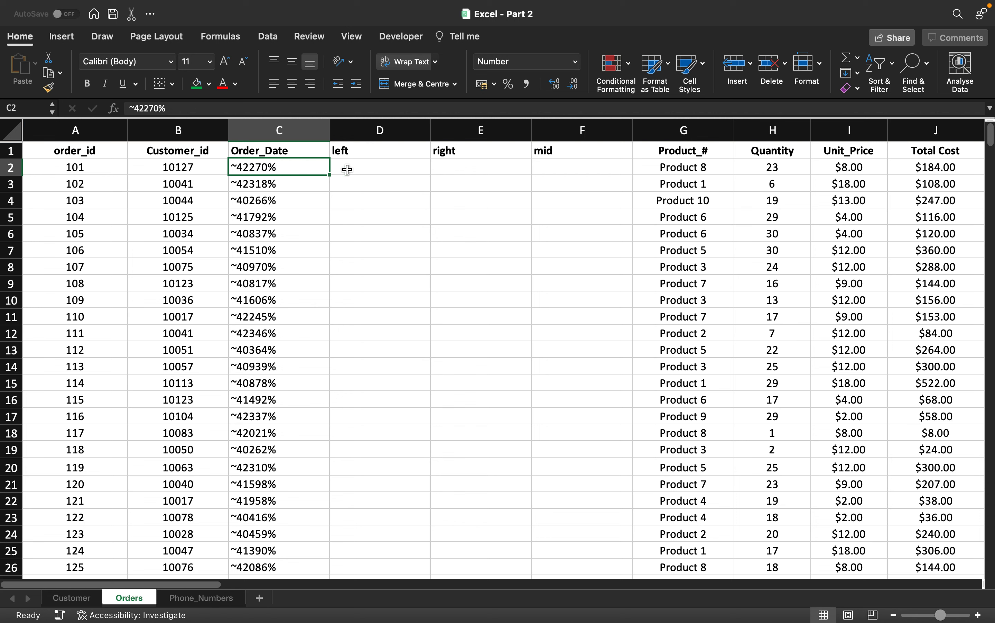
left_click(358, 171)
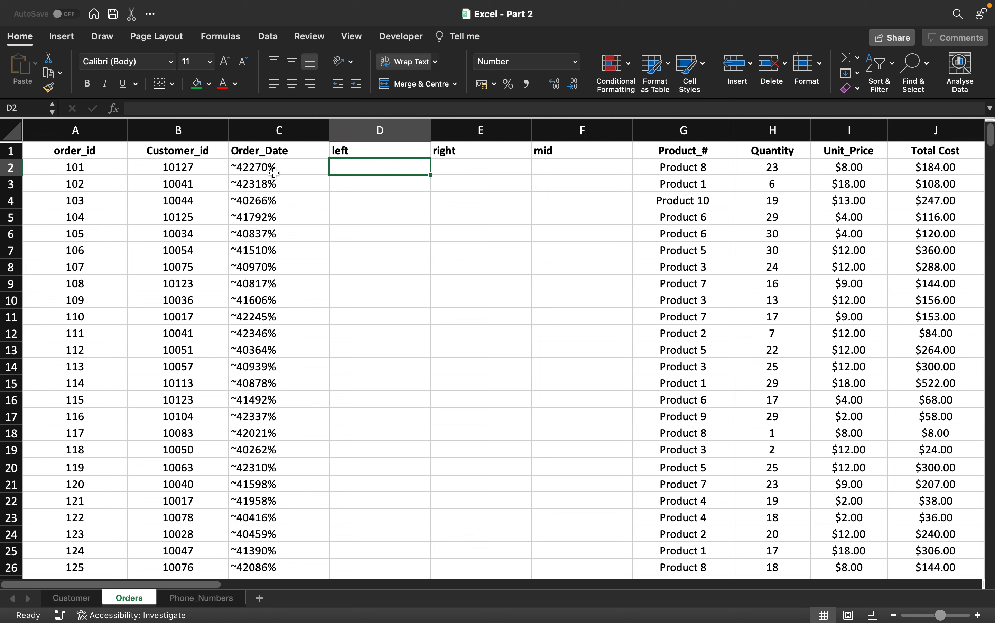
type("=")
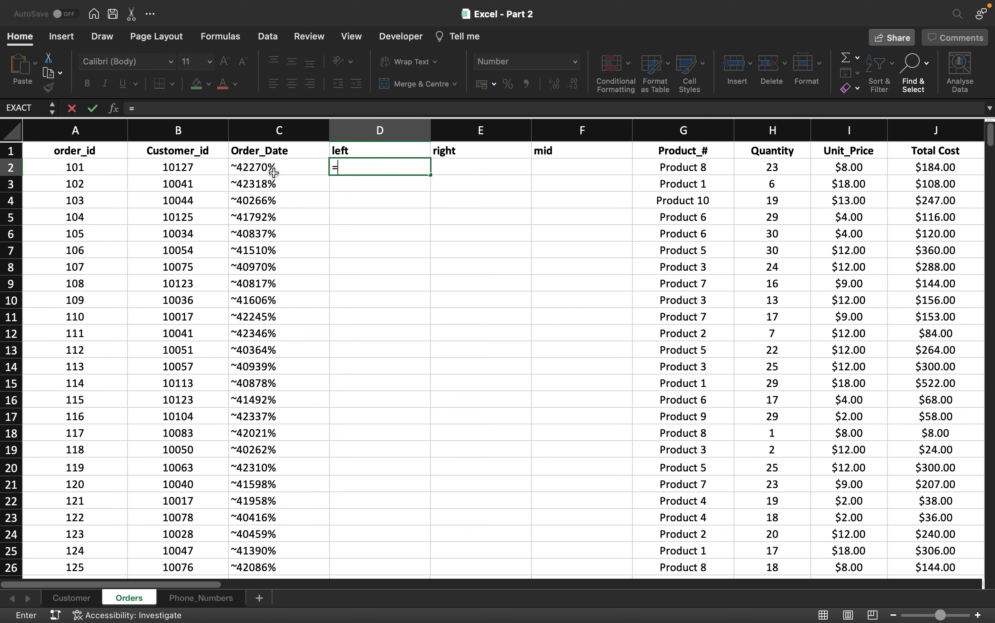
type("left(")
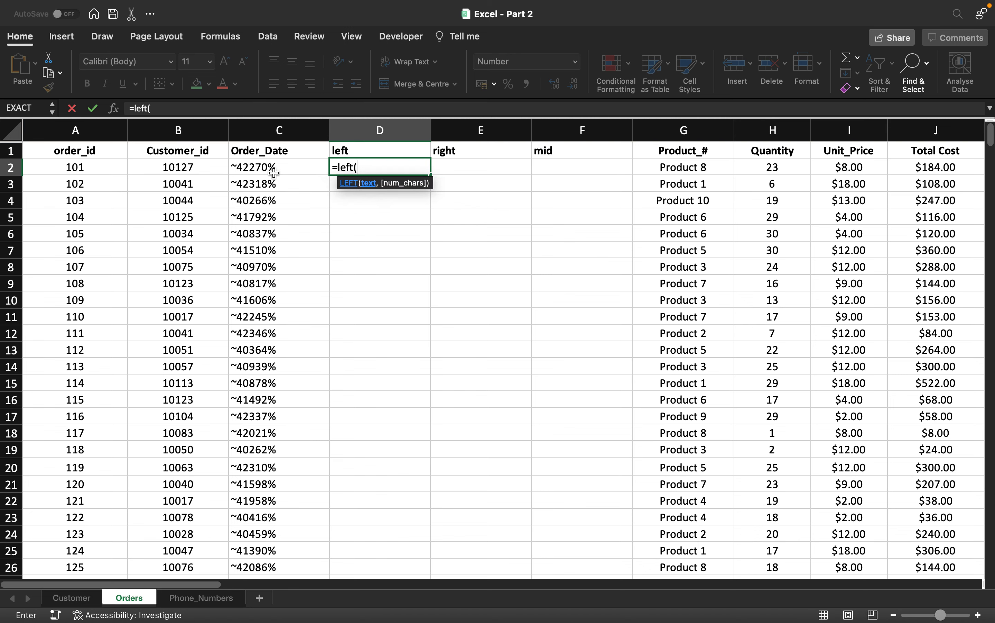
Open the help for the LEFT function and close it again
left_click(346, 184)
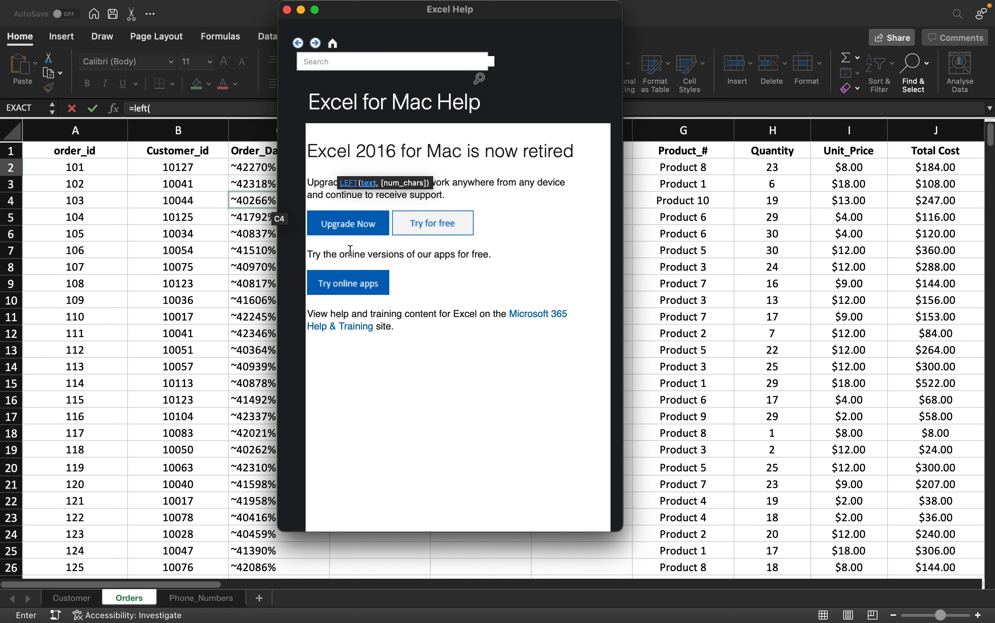
left_click(350, 184)
left_click(347, 182)
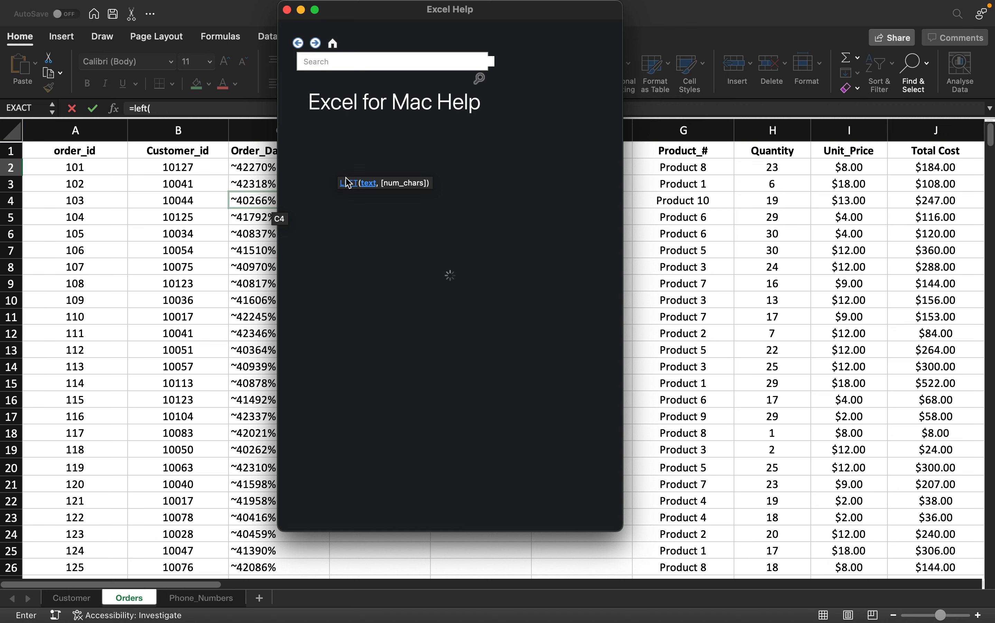
left_click(347, 182)
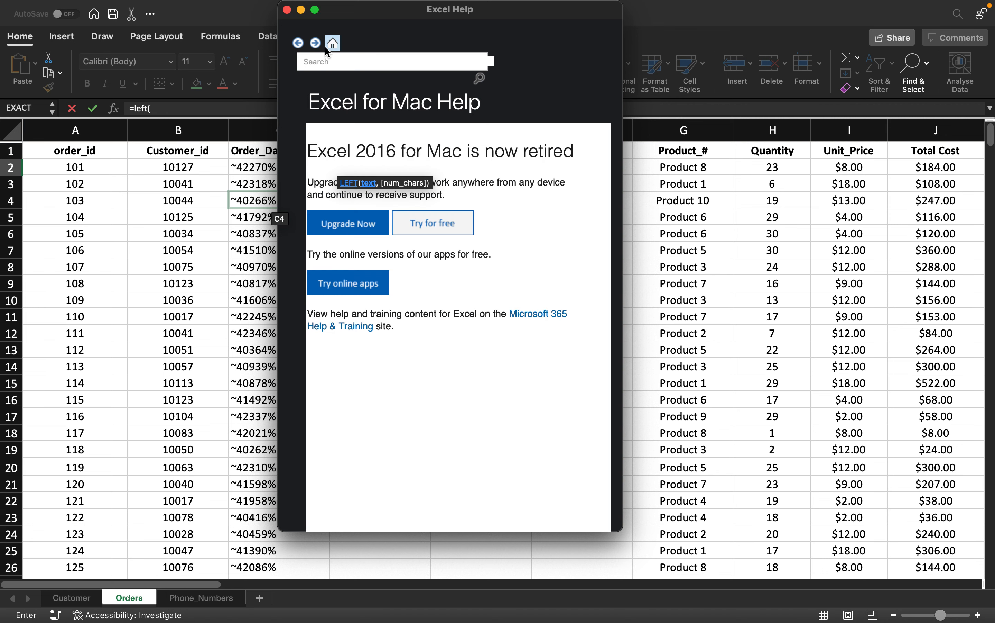
left_click(287, 10)
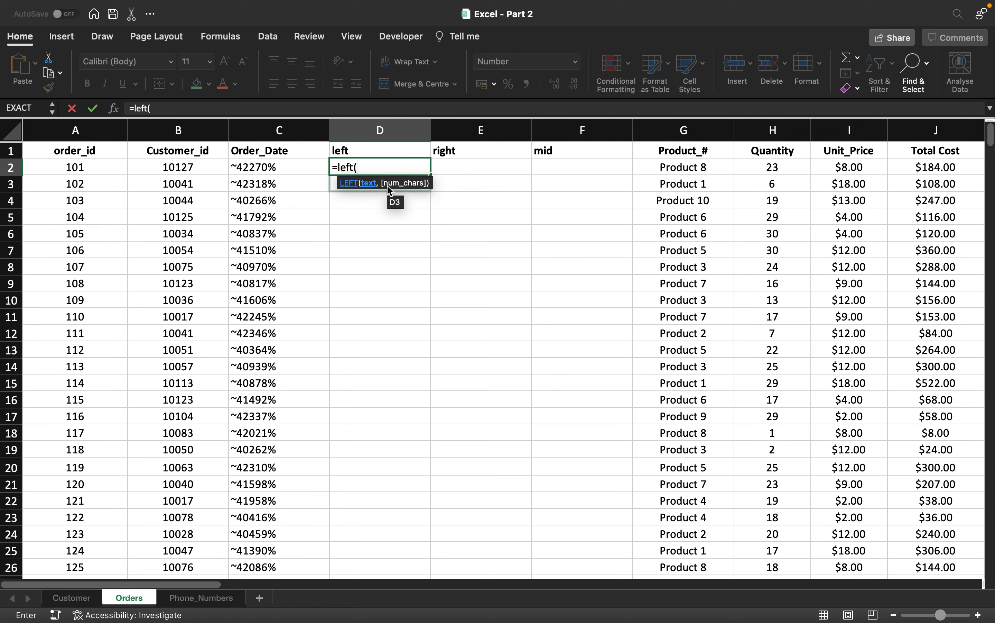
Complete the LEFT formula in D2 with C2 as the text and 6 characters
left_click(285, 170)
type(",6")
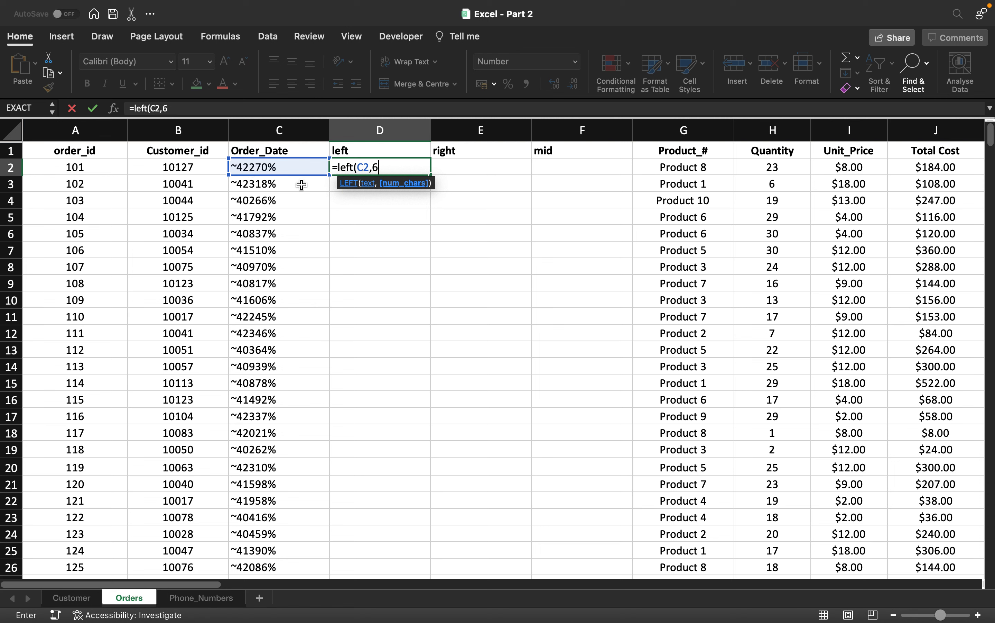
type(")")
key("Return")
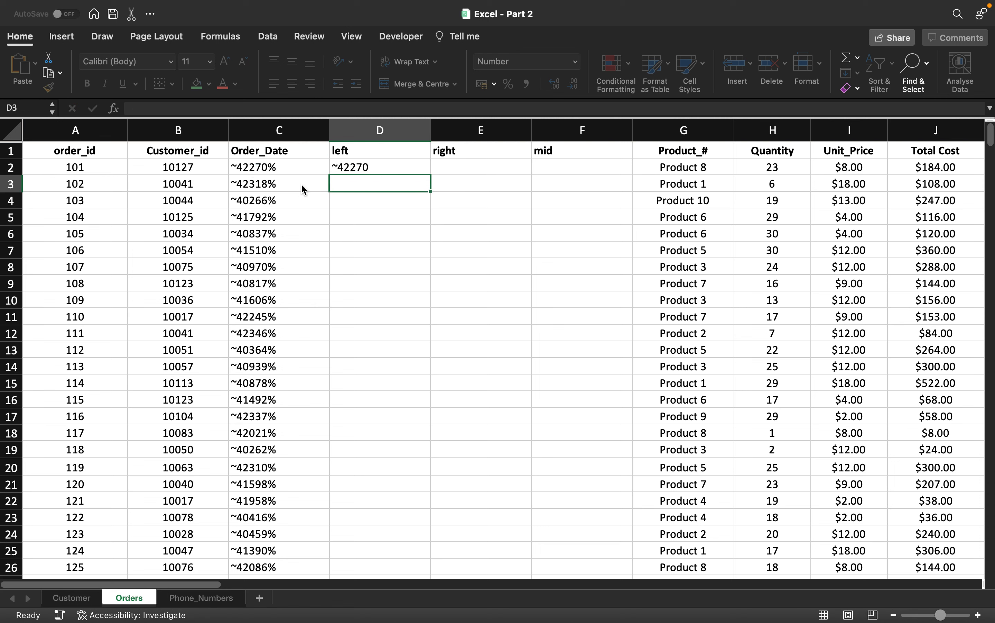
left_click(393, 171)
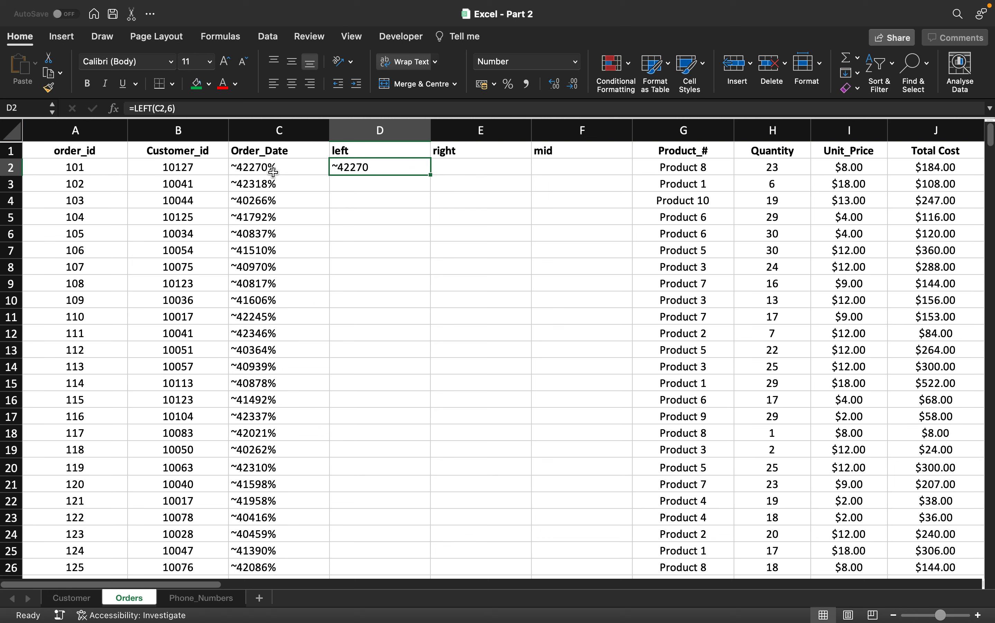
Extract the last 6 characters of C2 into cell E2 with the formula =RIGHT(C2,6)
left_click(458, 165)
type("=ri")
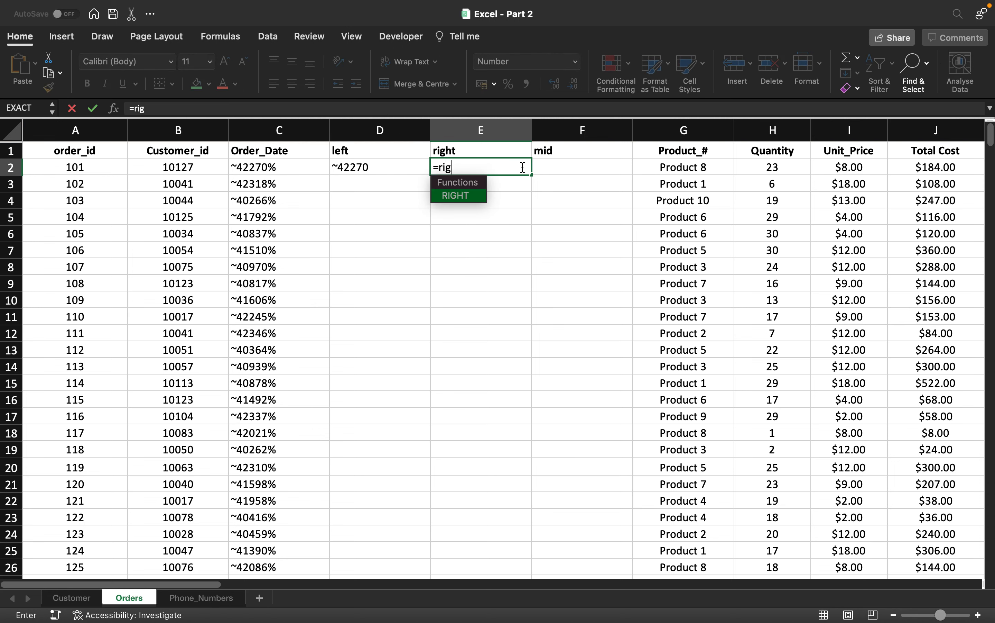
type("g")
key("Tab")
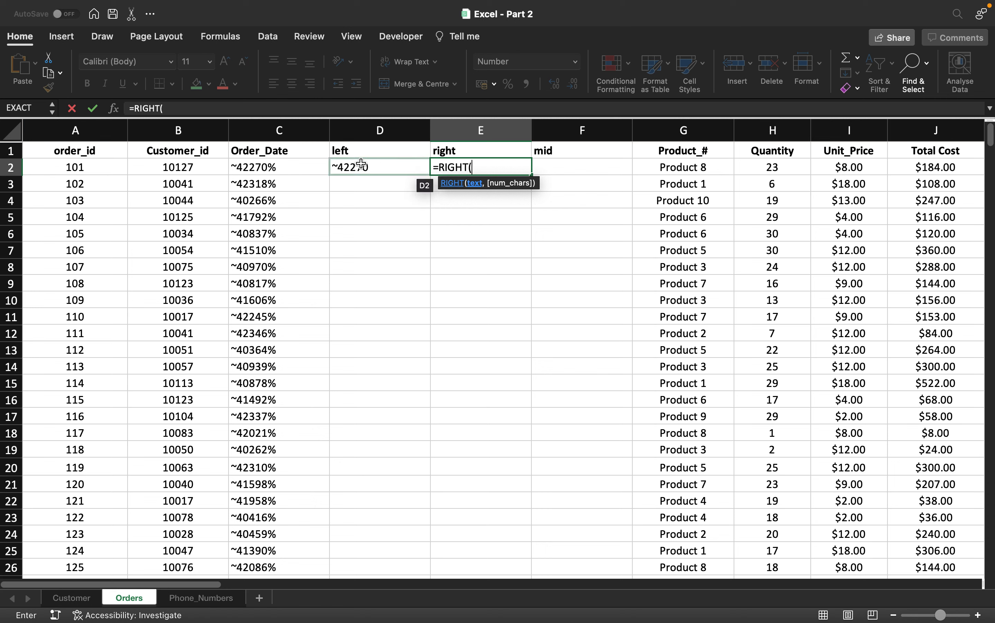
left_click(291, 171)
type(",6)")
key("Return")
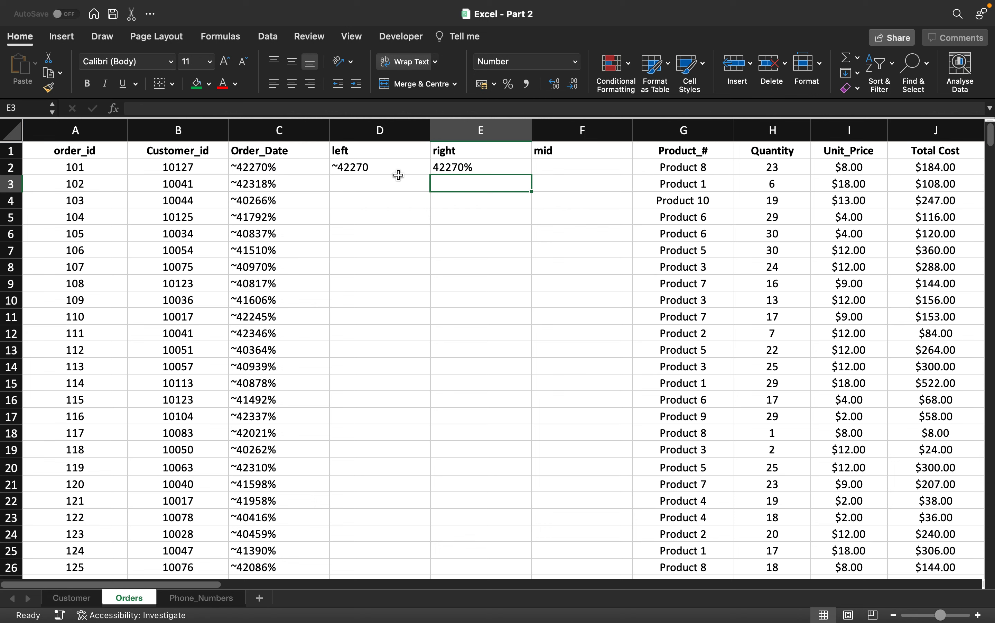
Clear the RIGHT formula from cell E2
left_click(482, 170)
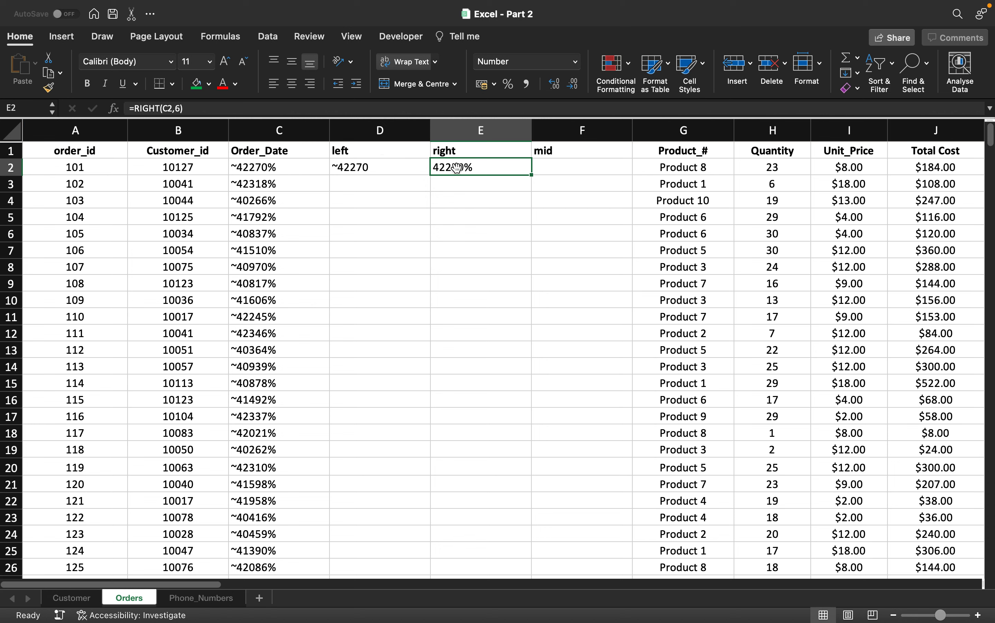
left_click(225, 109)
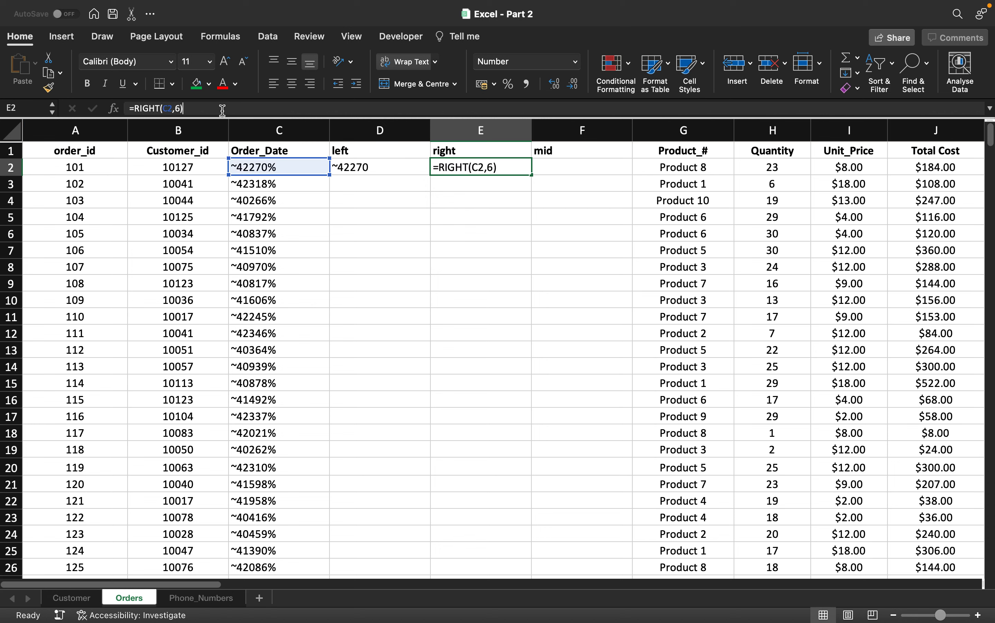
key("BackSpace")
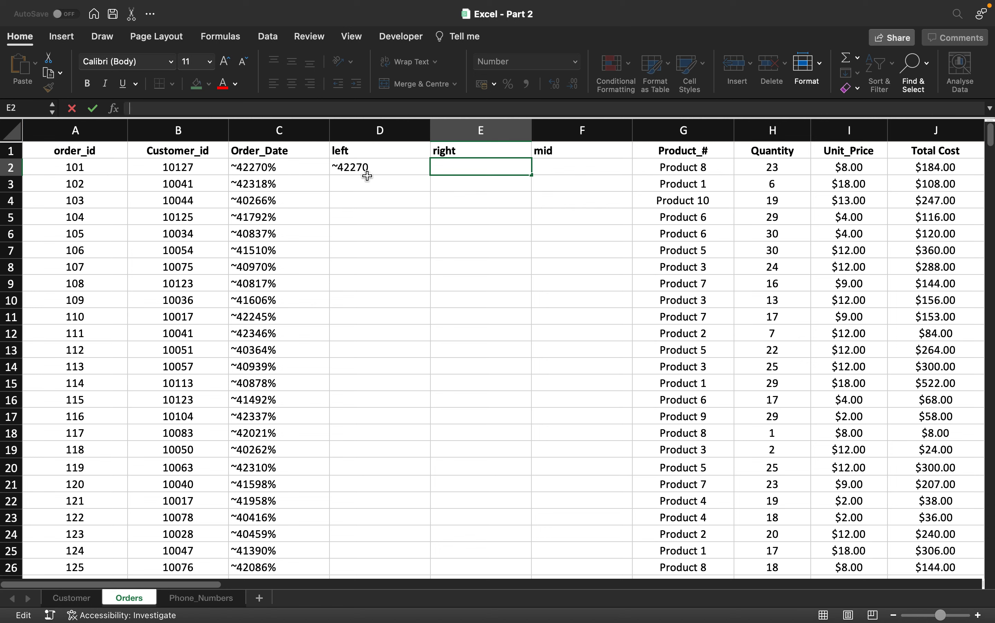
left_click(368, 168)
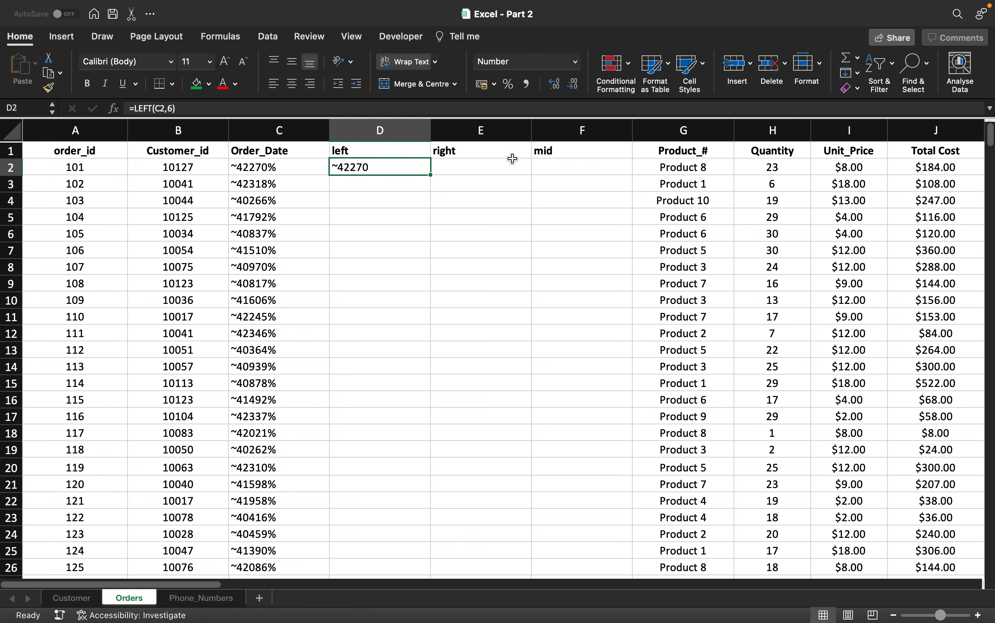
Extract the last 5 characters of D2 into cell E2 with the formula =RIGHT(D2,5)
left_click(491, 166)
type("=")
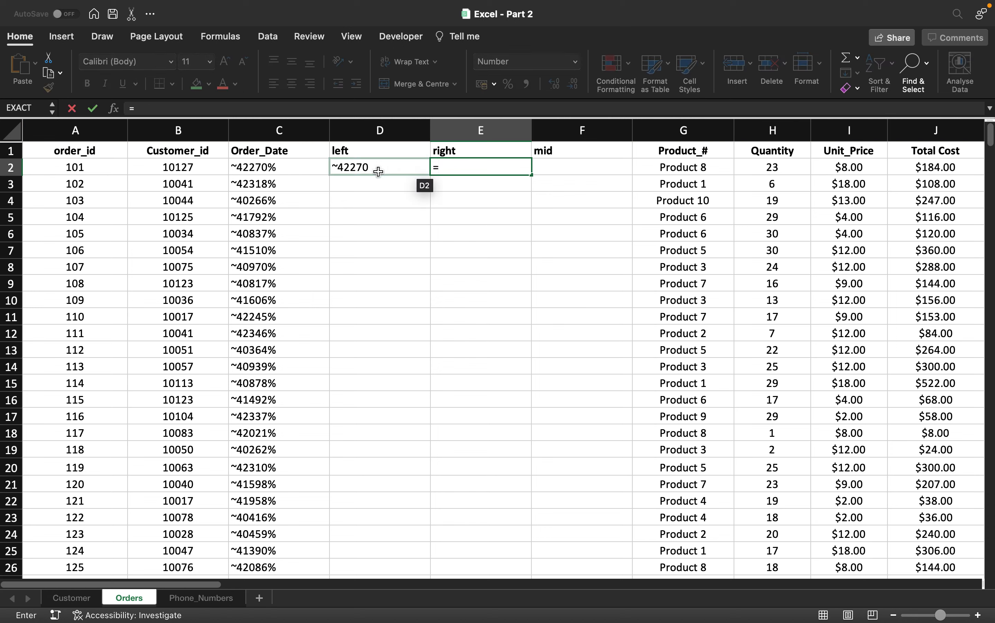
type("right(")
left_click(365, 167)
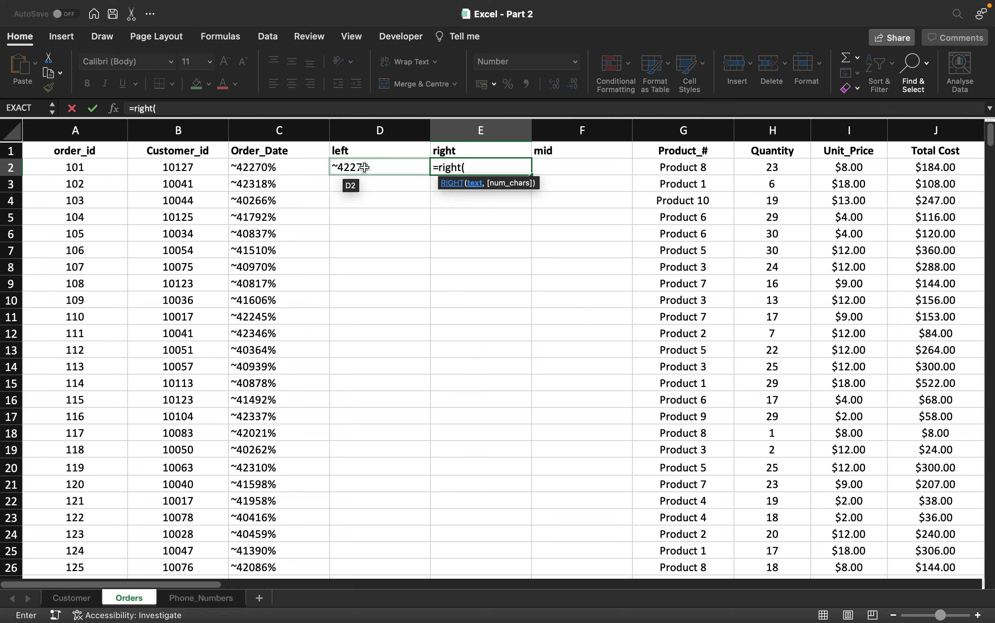
type(",")
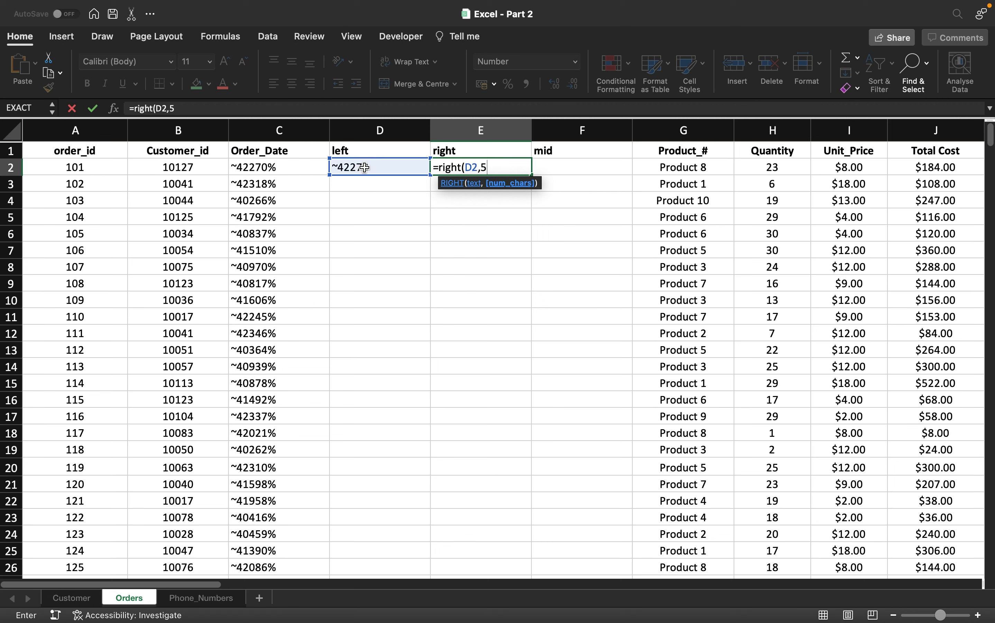
type("5)")
key("Return")
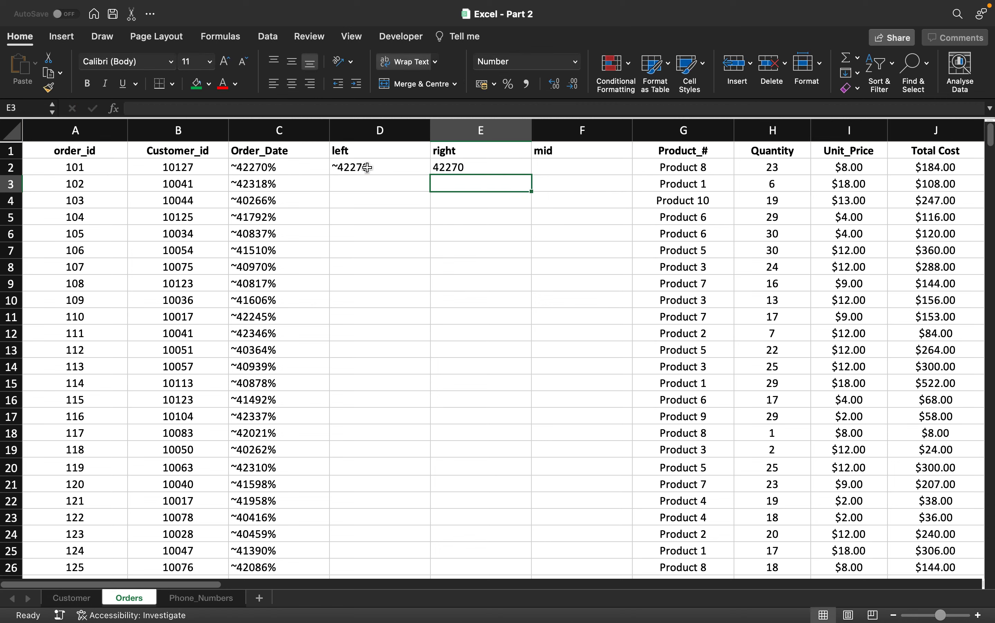
left_click(470, 166)
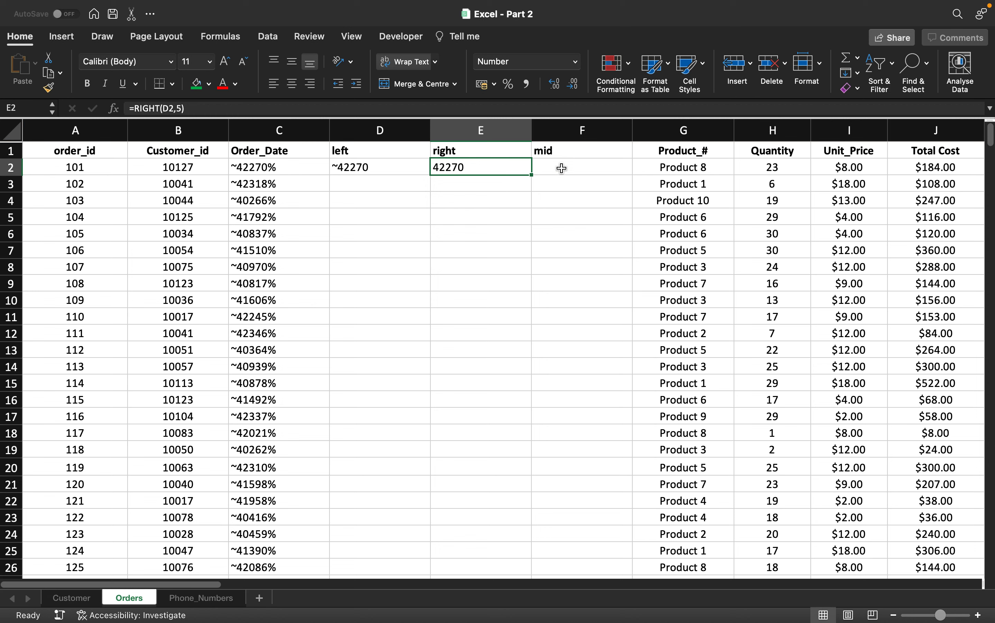
Insert a blank column between the right and mid columns
left_click(554, 130)
right_click(554, 130)
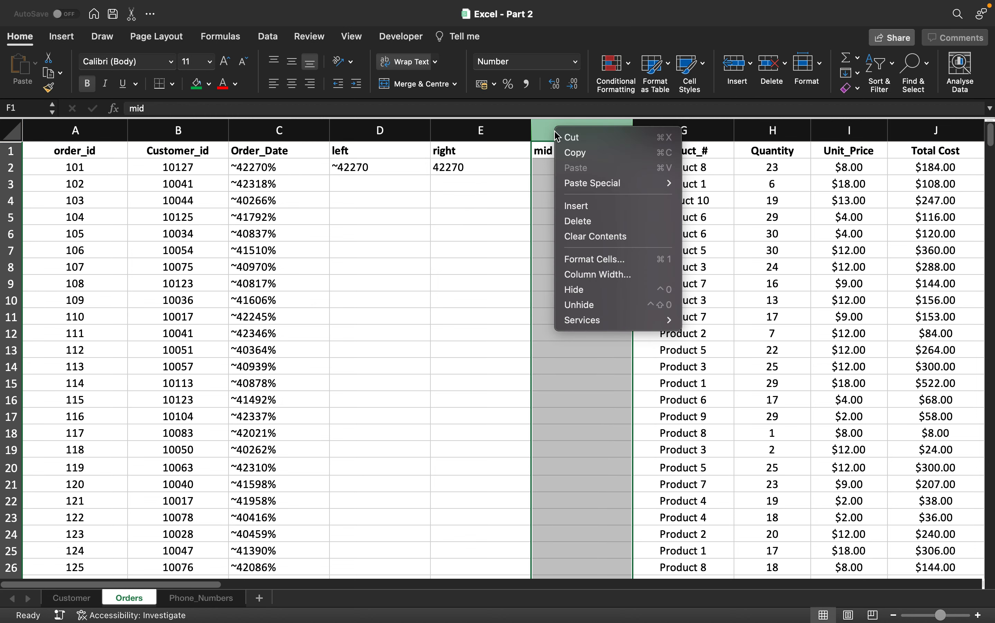
left_click(578, 207)
Convert the number in E2 to a date in cell F2 with the formula =TEXT(E2,"DD/MM/YYYY")
left_click(551, 167)
type("=tec")
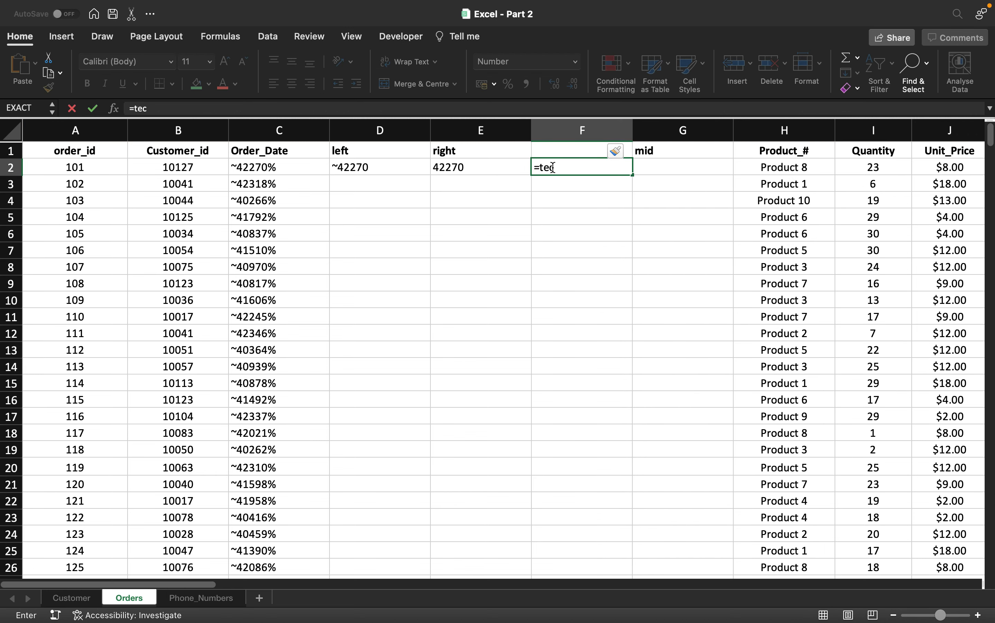
key("BackSpace")
type("xt")
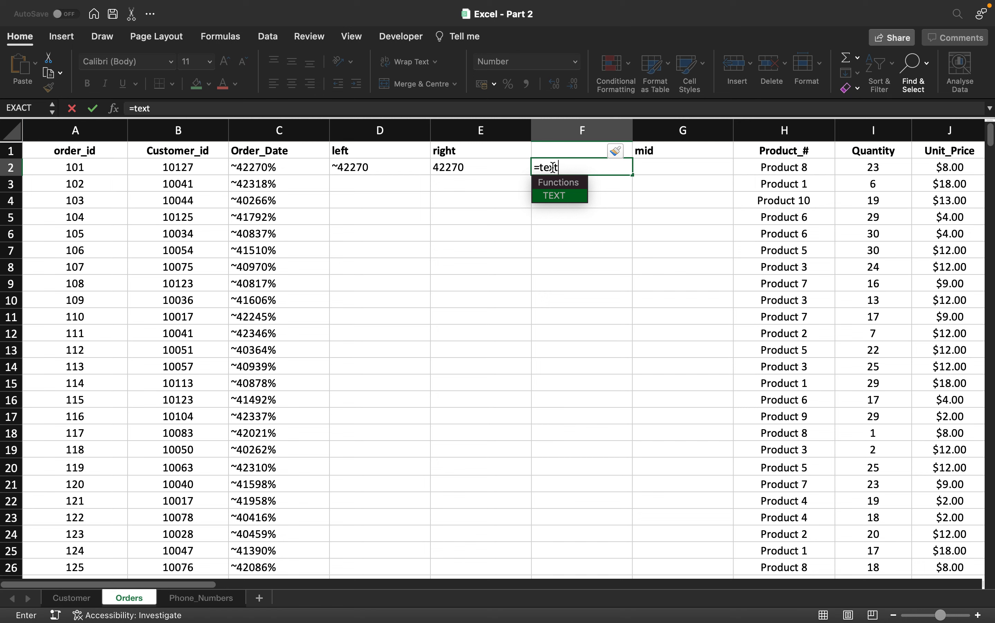
type("(")
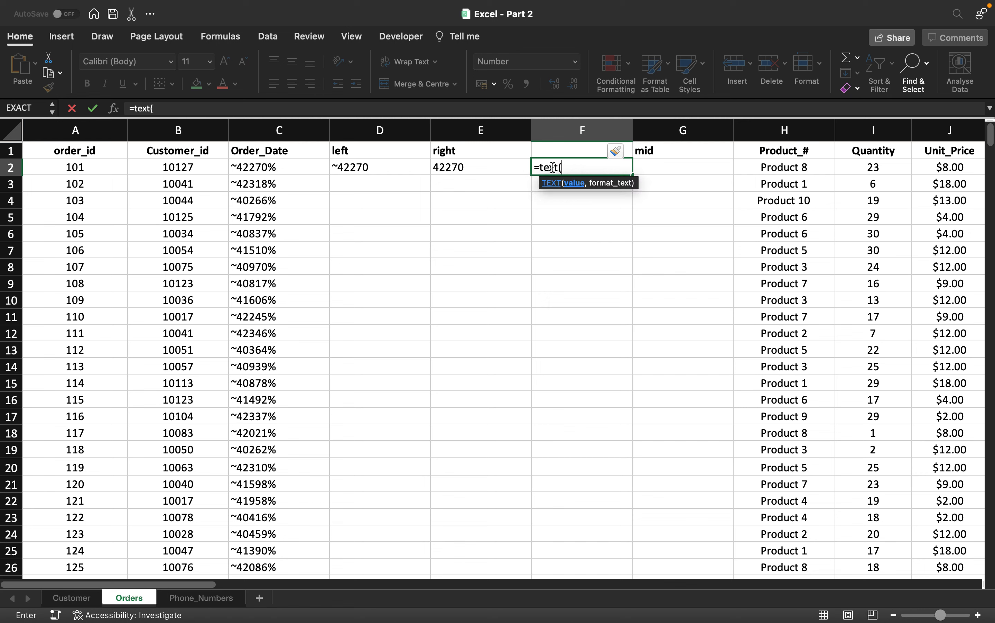
left_click(482, 170)
type(",\"DD/MM/yyy")
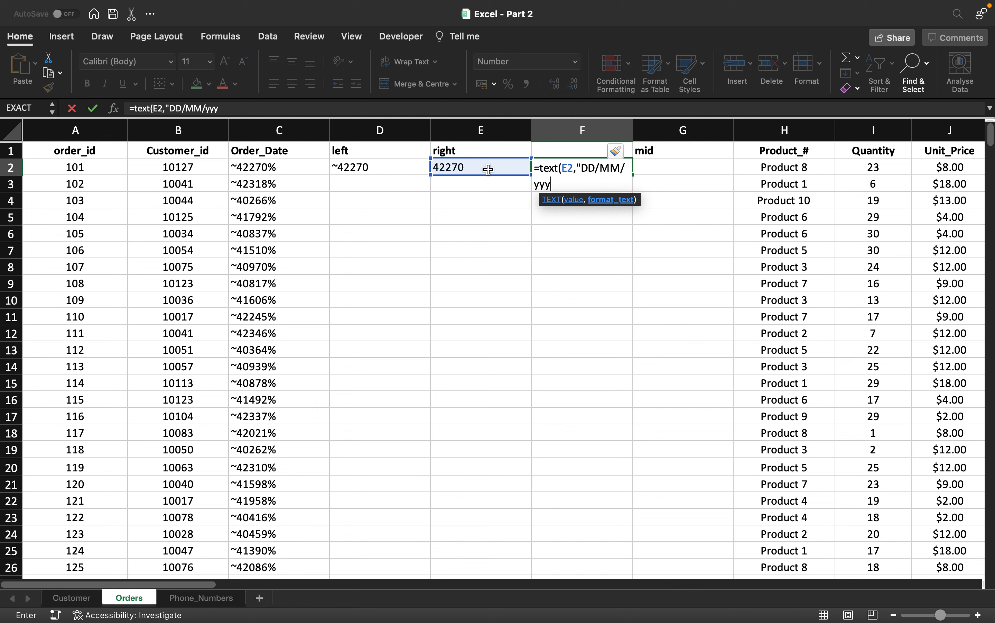
key("BackSpace")
key("BackSpace")
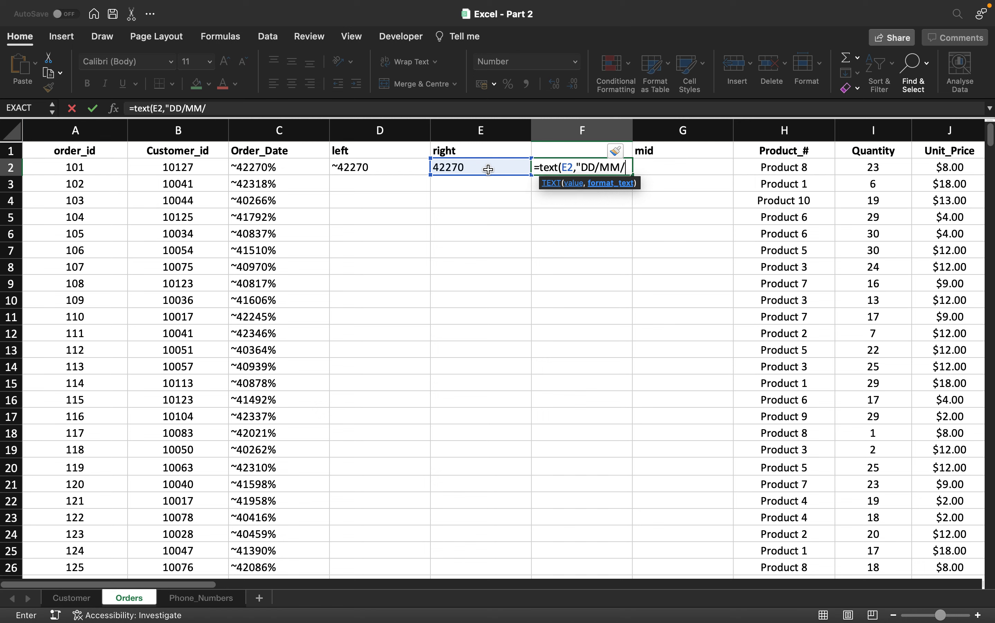
type("YYYY")
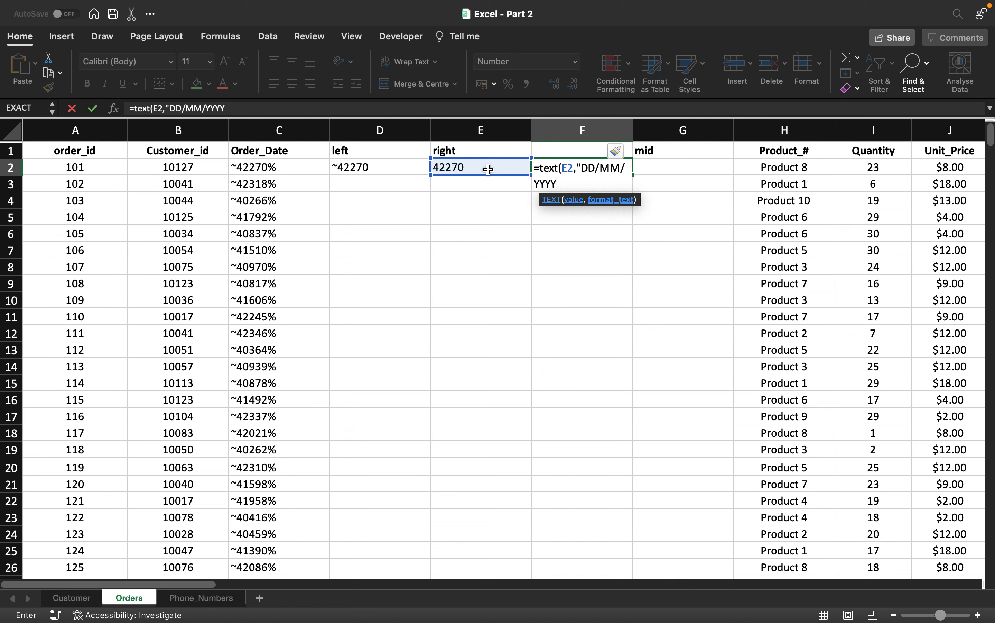
type("\")")
key("Return")
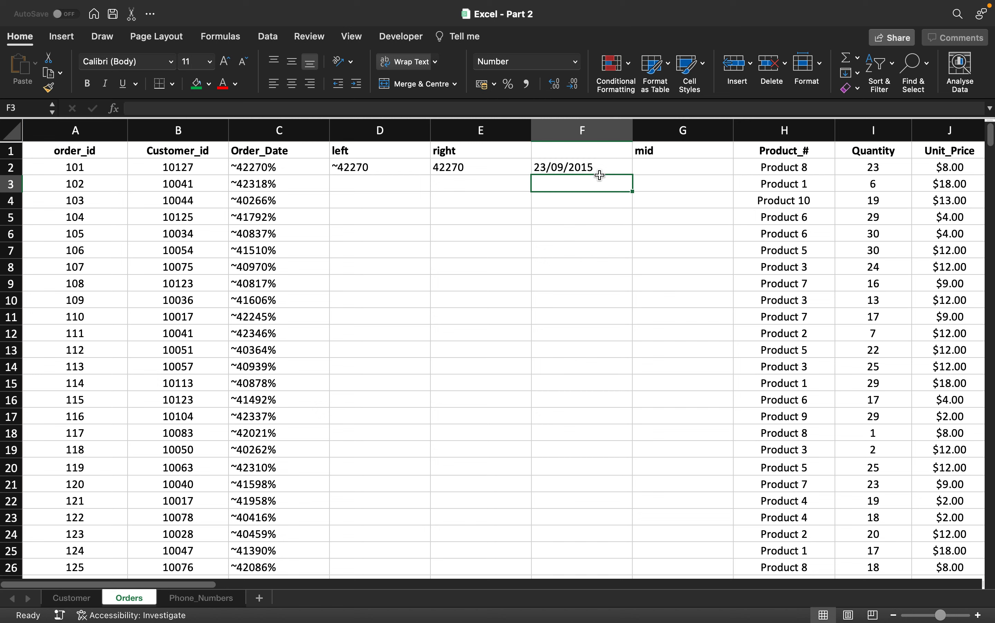
Review how the LEFT, RIGHT and TEXT formulas in D2, E2 and F2 build on each other from the Order_Date in C2
left_click(605, 171)
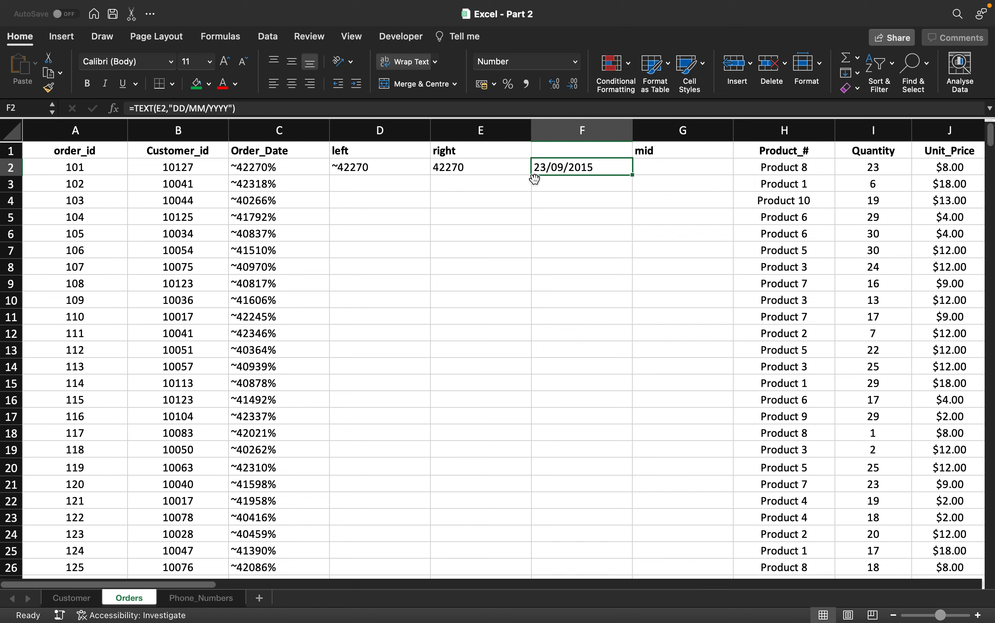
left_click(368, 167)
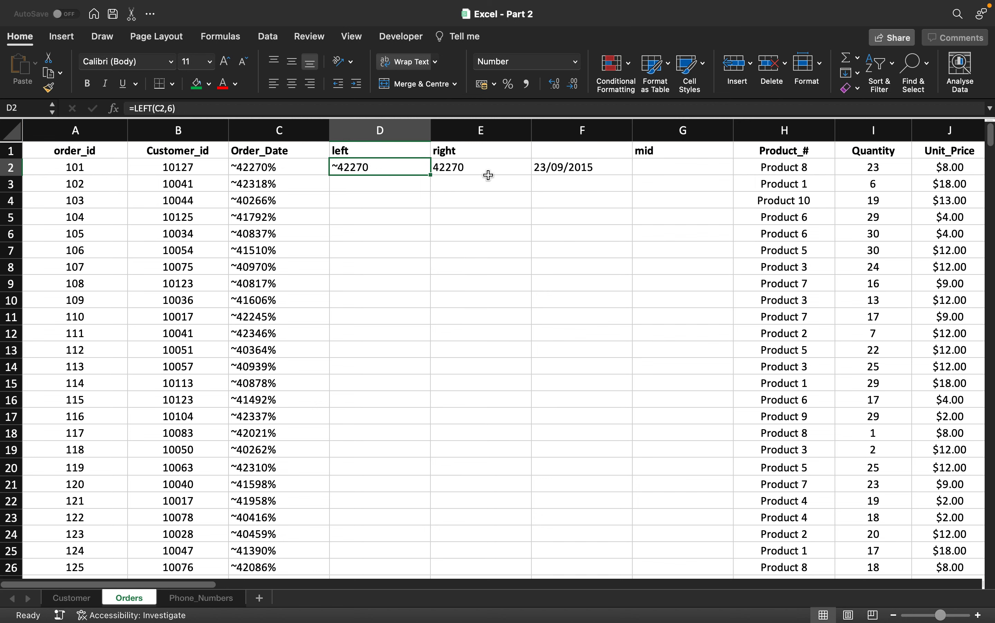
left_click(686, 169)
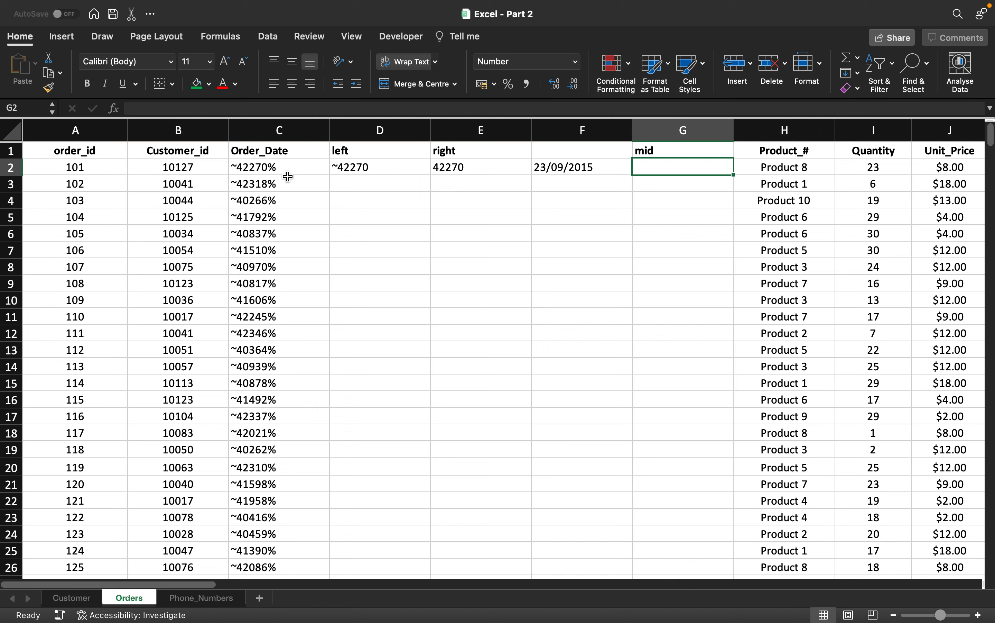
left_click(599, 171)
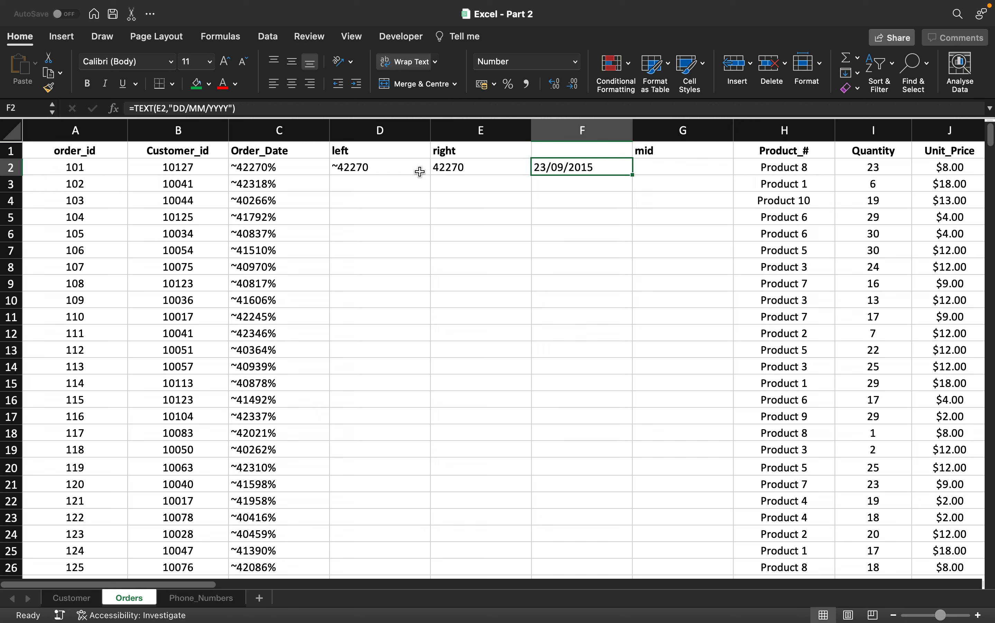
left_click(370, 166)
left_click(439, 168)
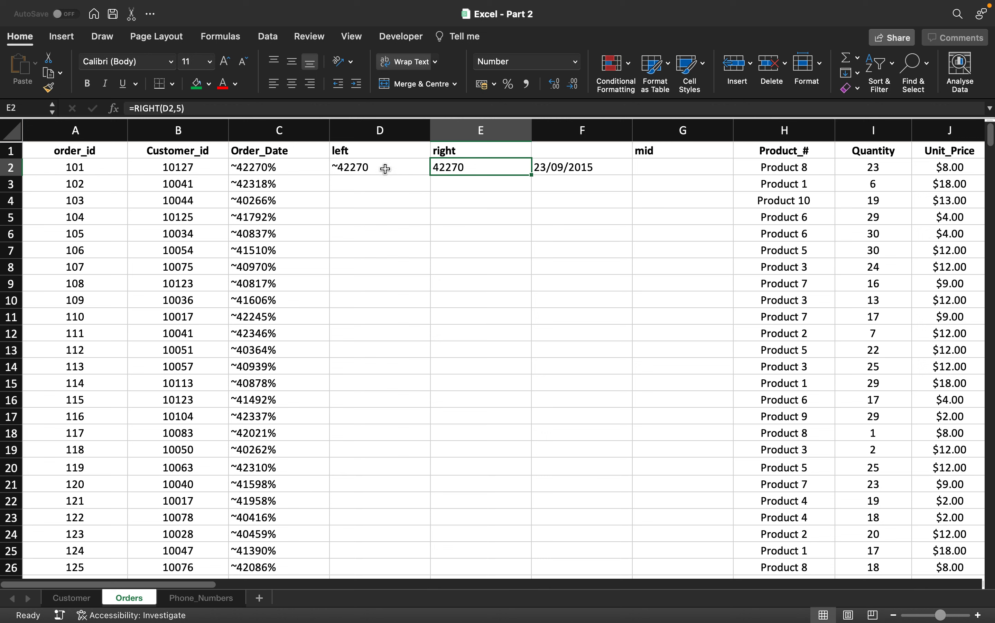
left_click(355, 169)
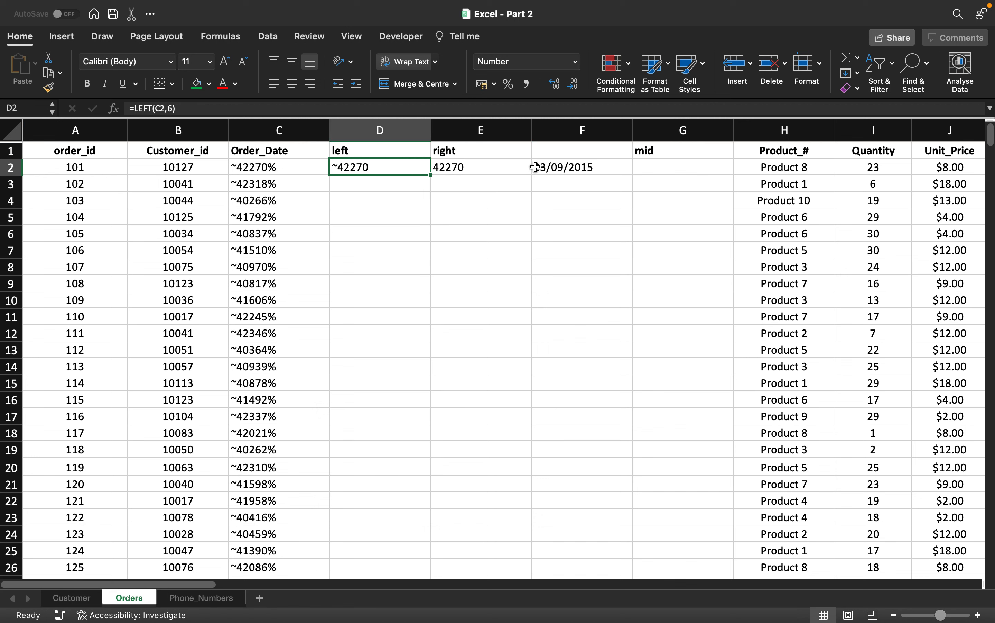
left_click(574, 166)
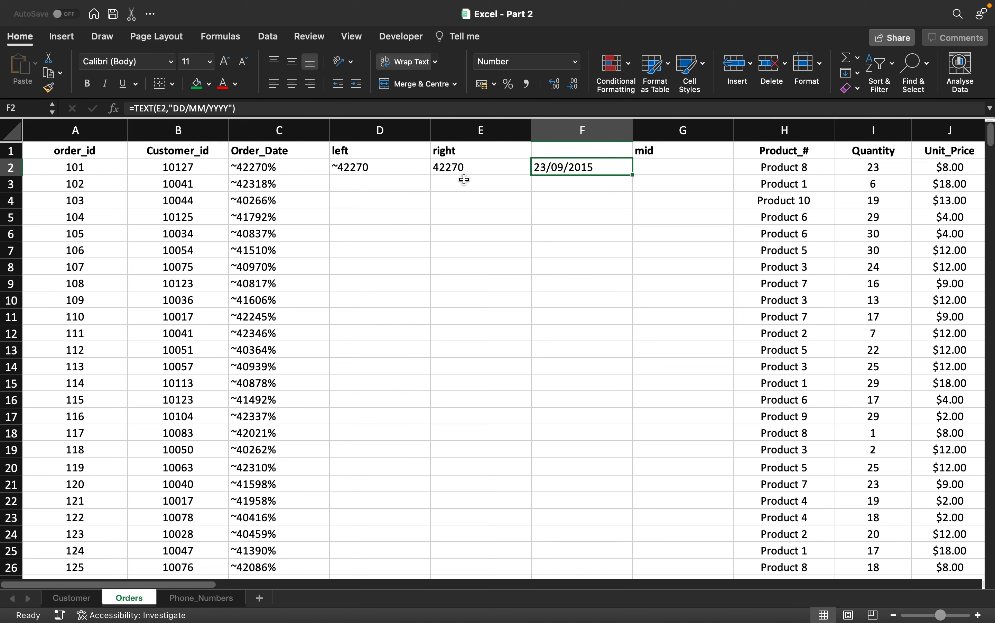
left_click(482, 166)
left_click(390, 166)
left_click(450, 175)
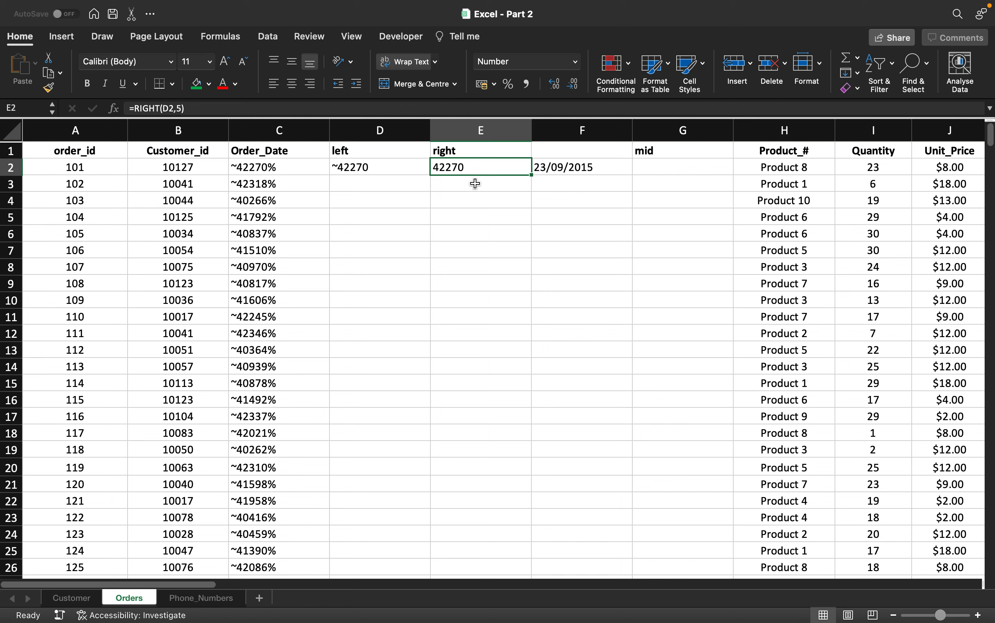
left_click(364, 170)
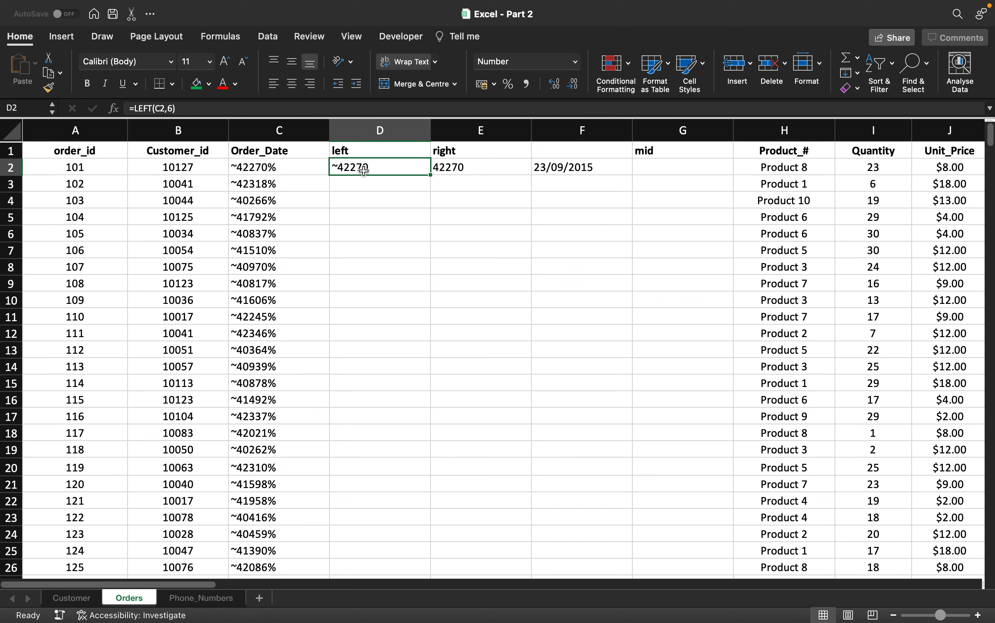
left_click(478, 164)
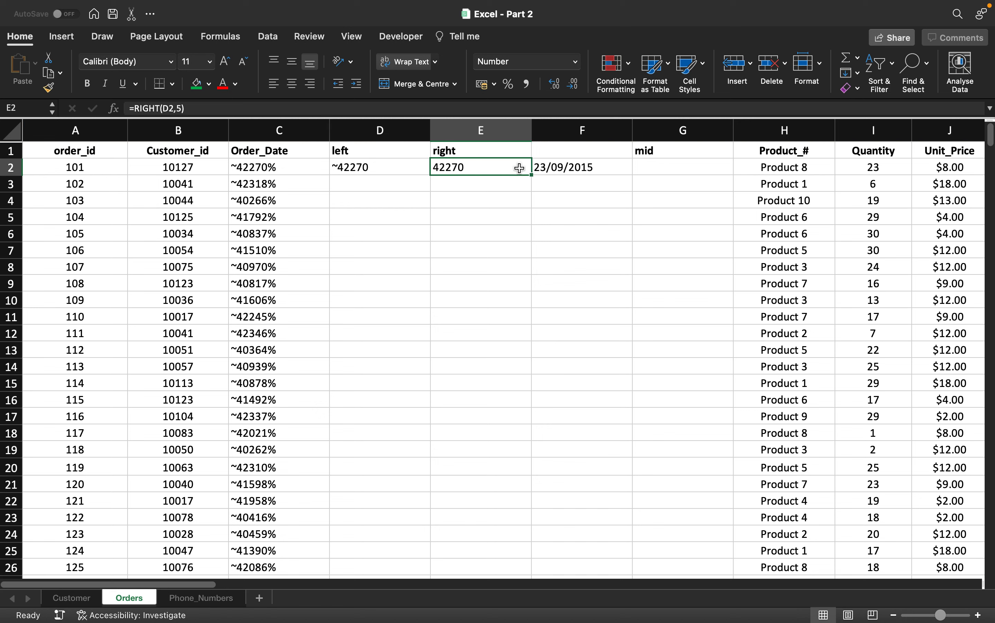
left_click(567, 170)
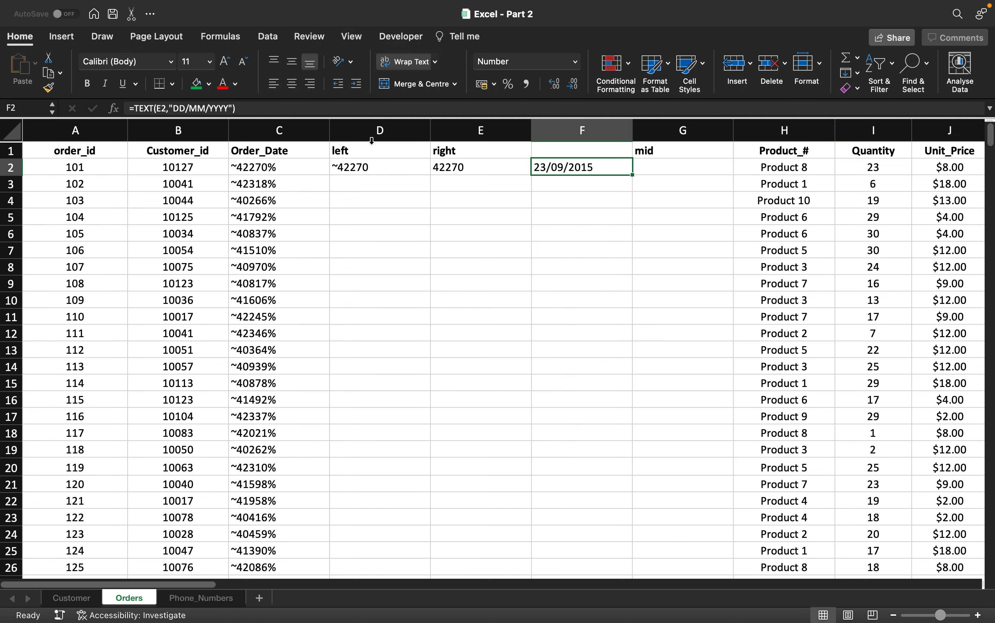
left_click(380, 130)
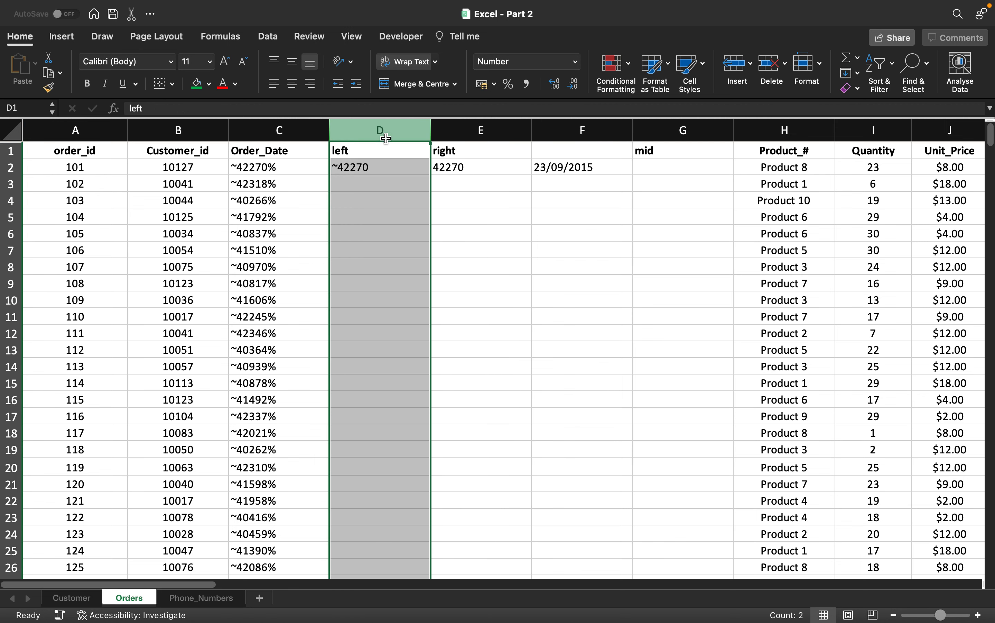
left_click(444, 136)
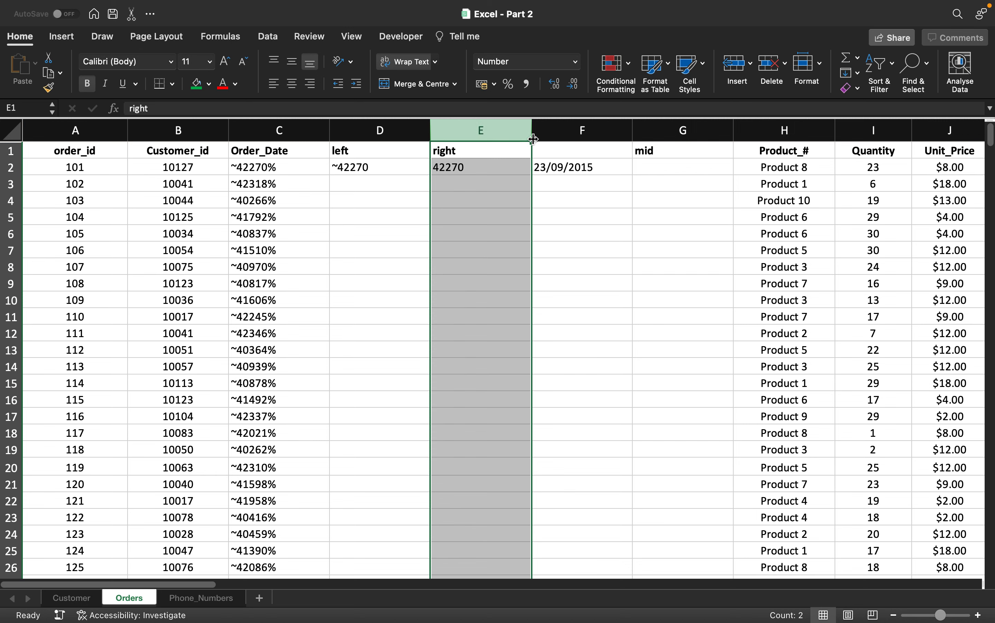
left_click(554, 138)
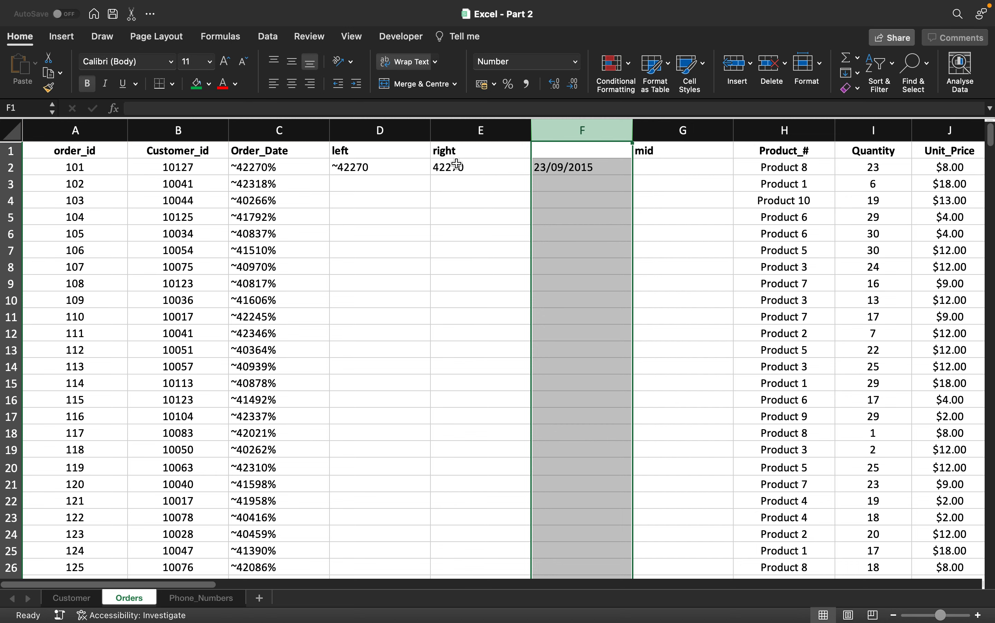
left_click(392, 162)
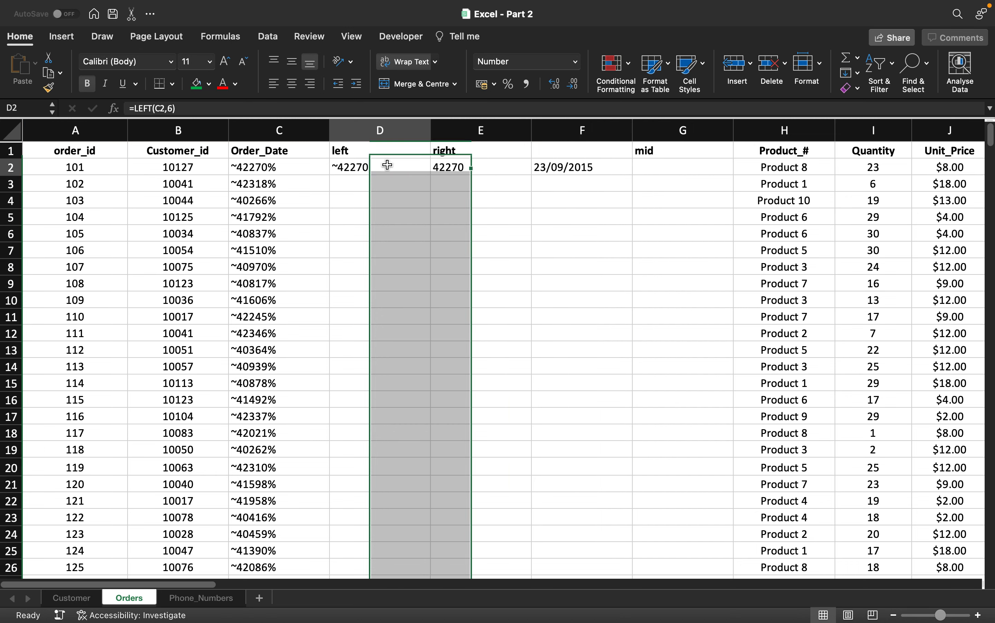
left_click(276, 167)
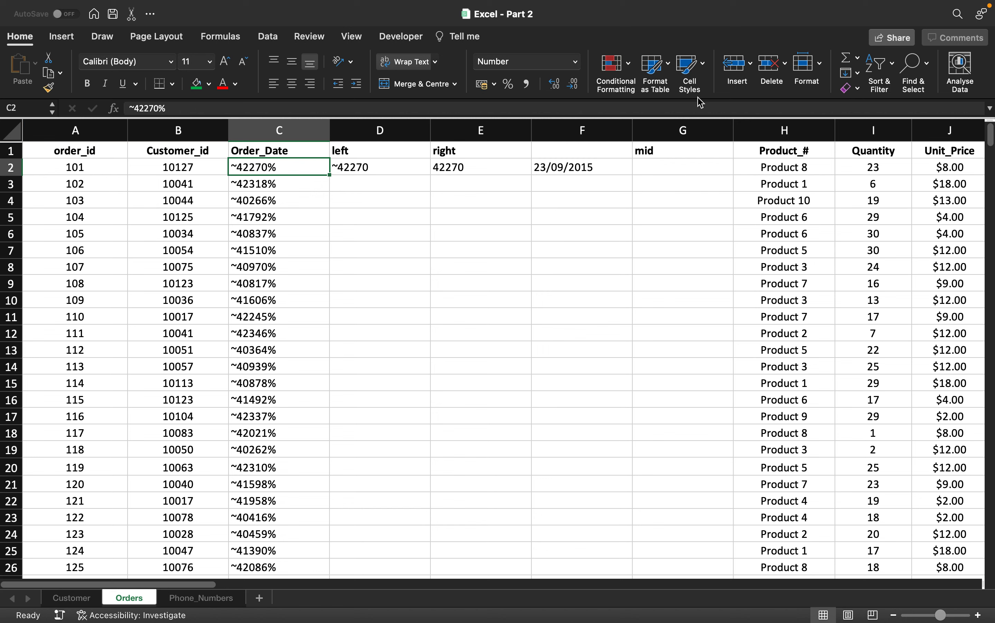
Extract 5 characters of C2 starting at the second one into G2 with the formula =MID(C2,2,5), and compare it with the RIGHT result in E2
left_click(653, 172)
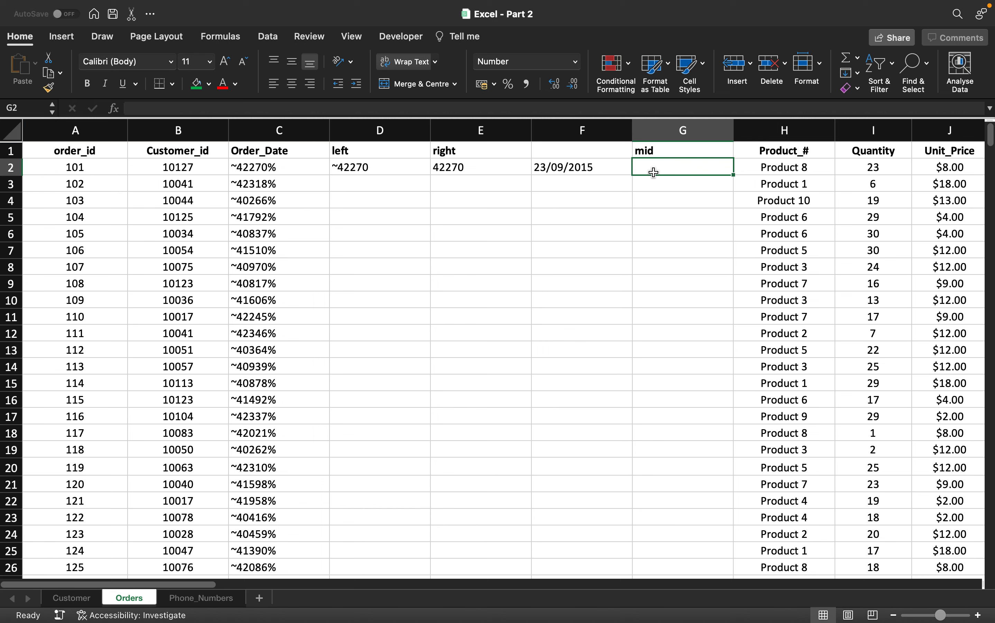
type("=mid")
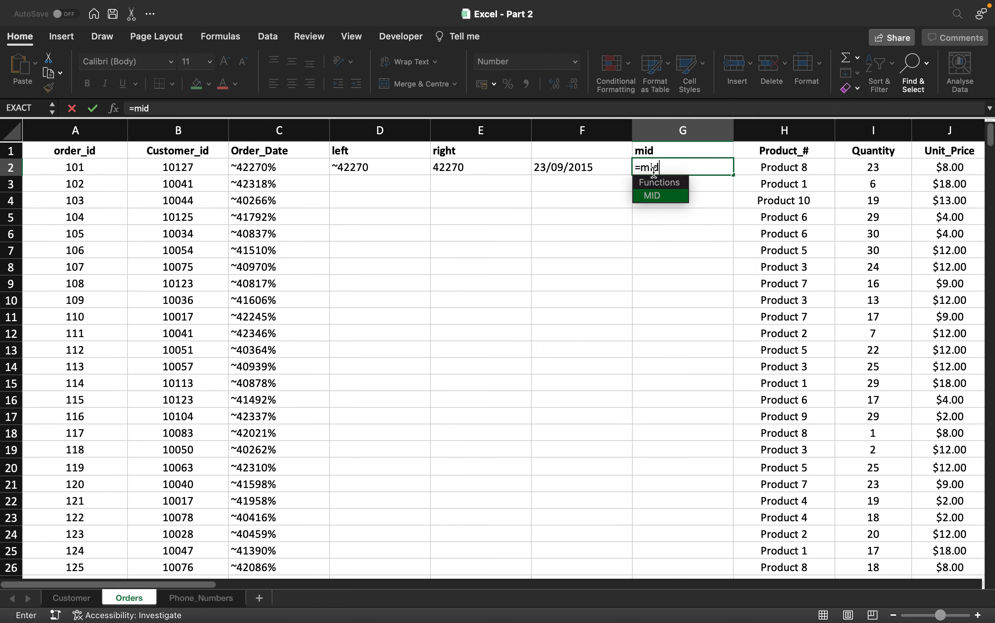
type("(")
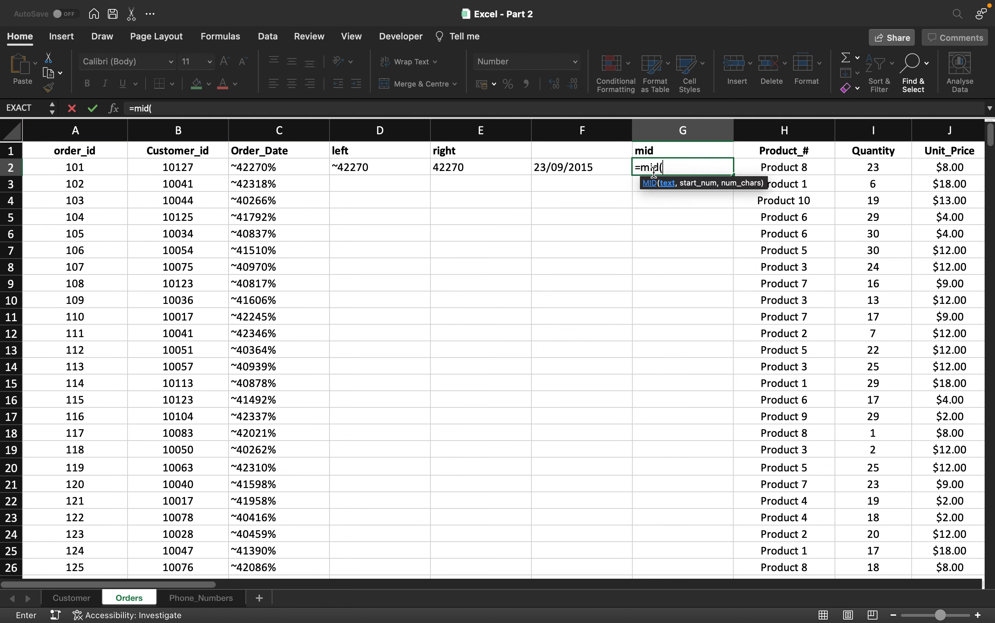
left_click(269, 168)
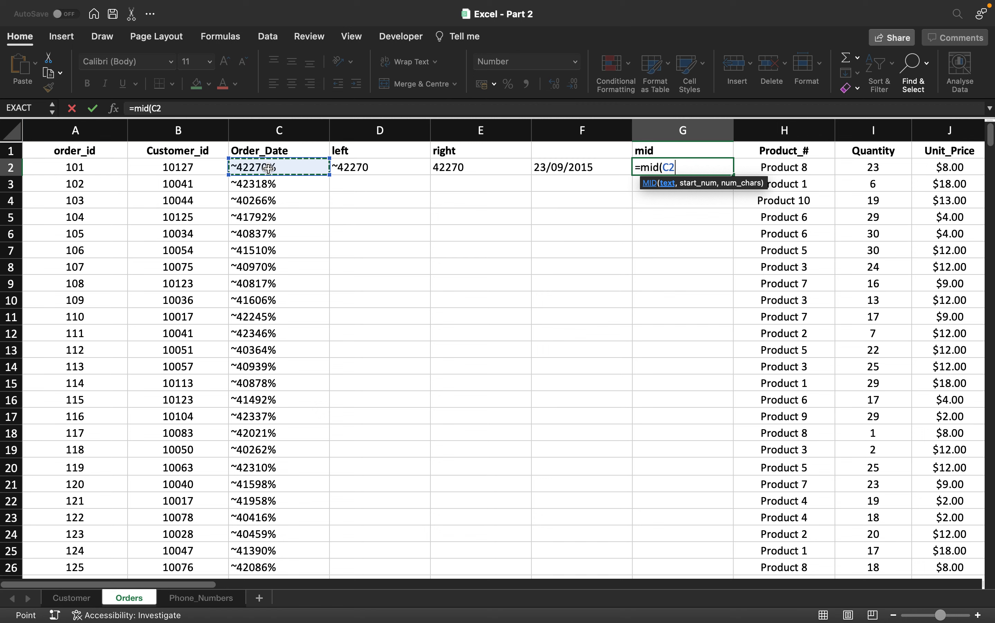
type(",")
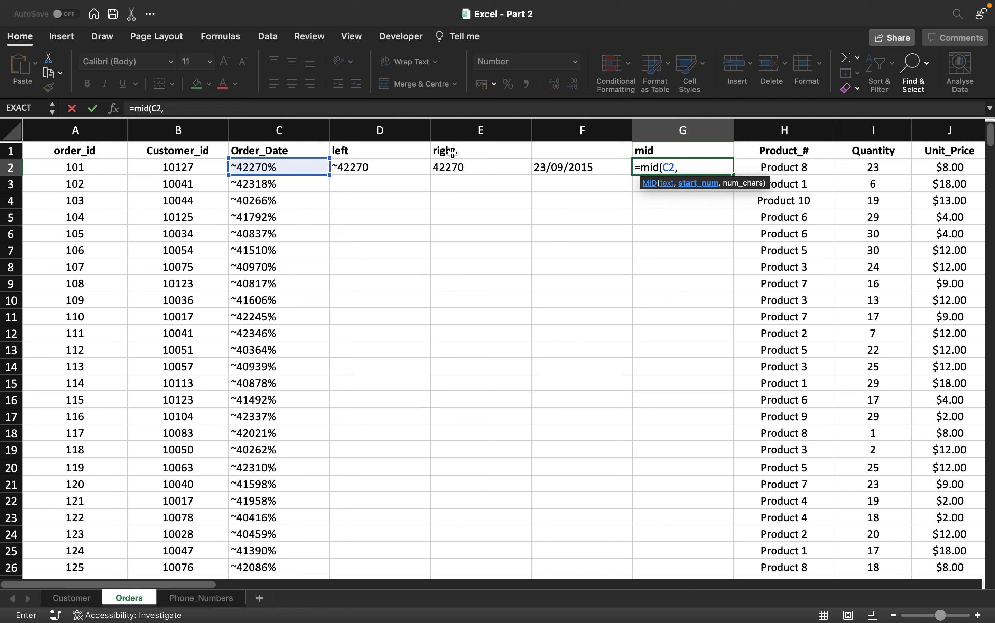
type(",")
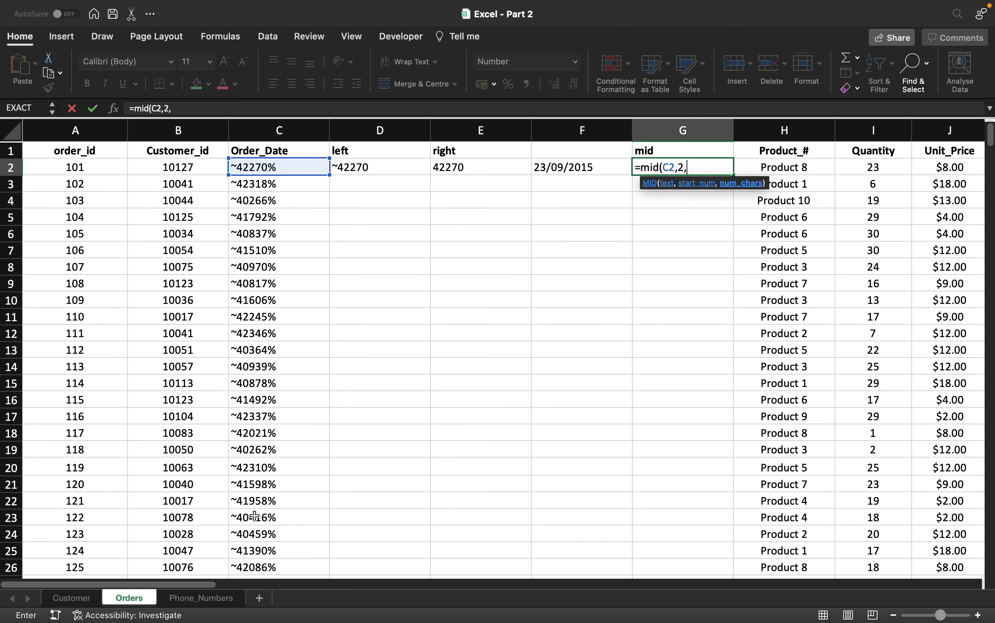
scroll(255, 538, "down", 1)
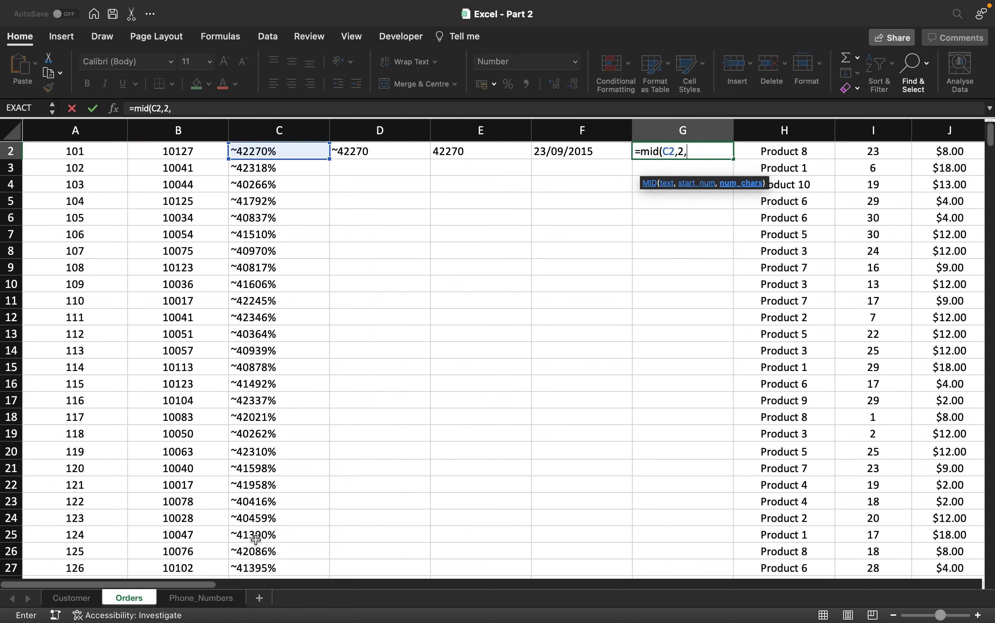
type("5")
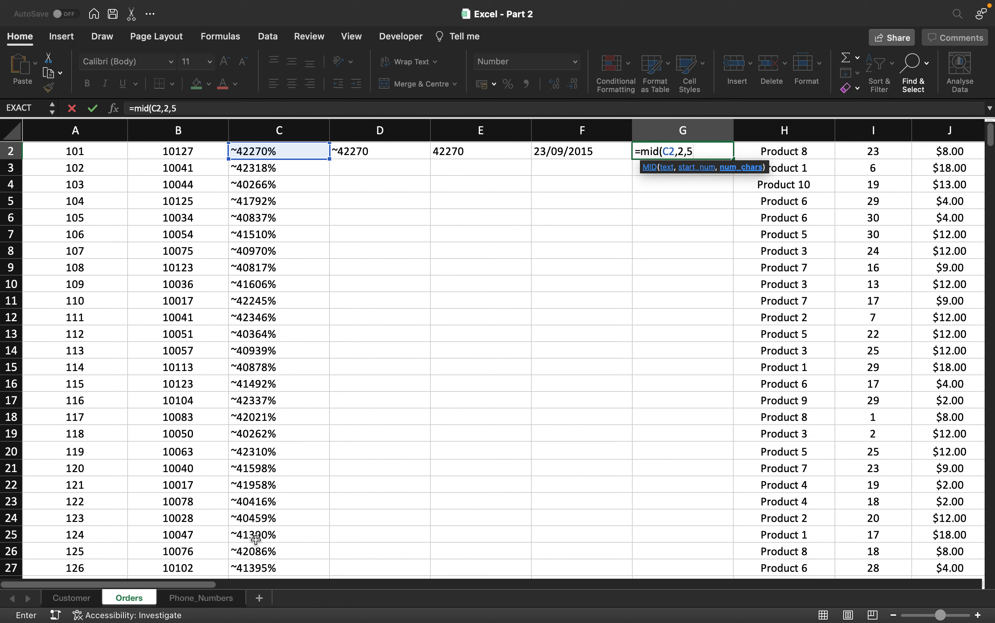
type(")")
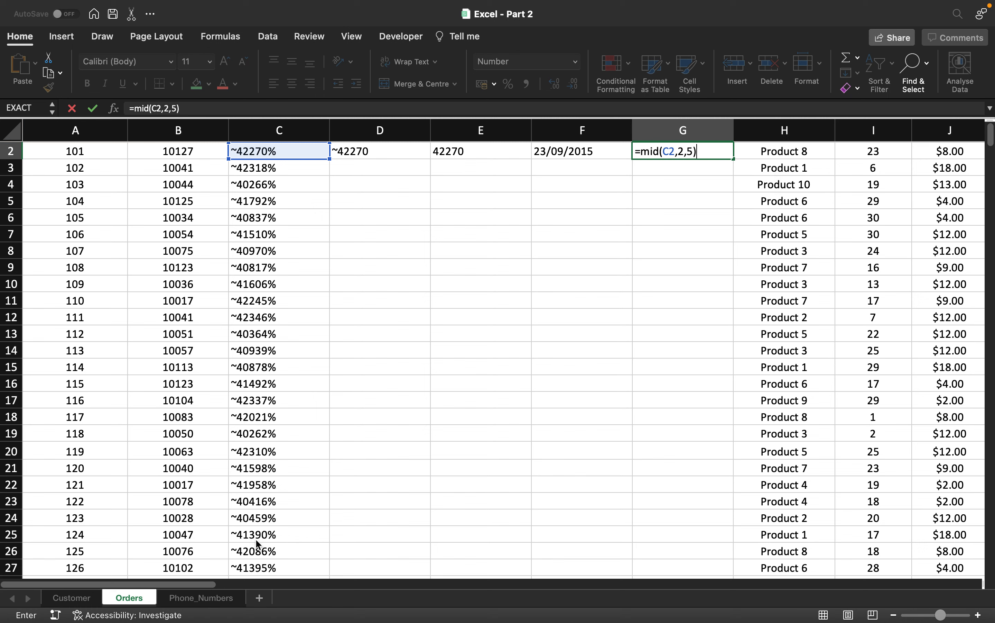
key("Return")
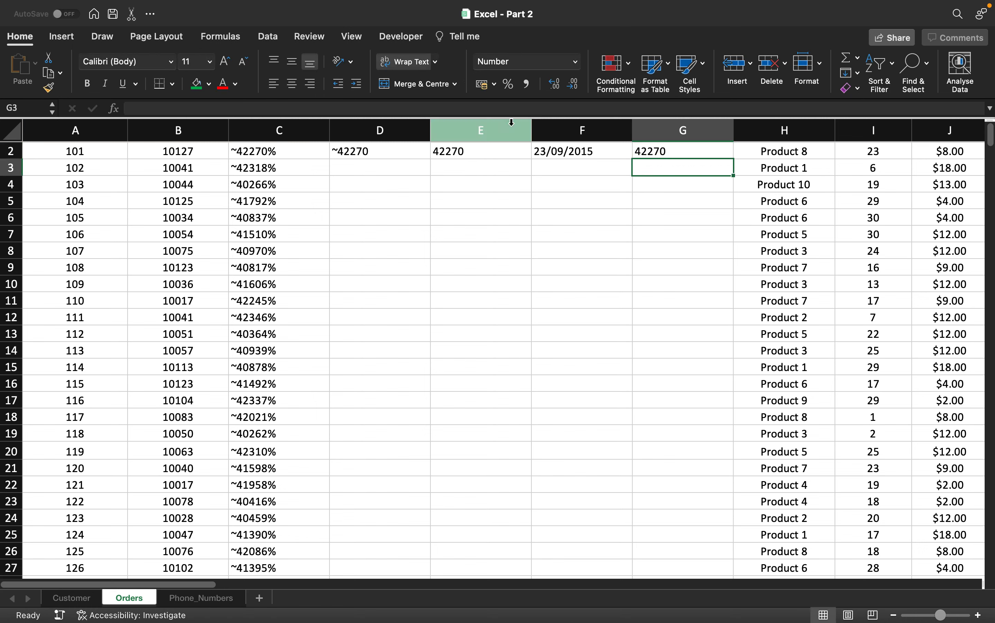
left_click(461, 155)
left_click(676, 161)
scroll(677, 165, "up", 1)
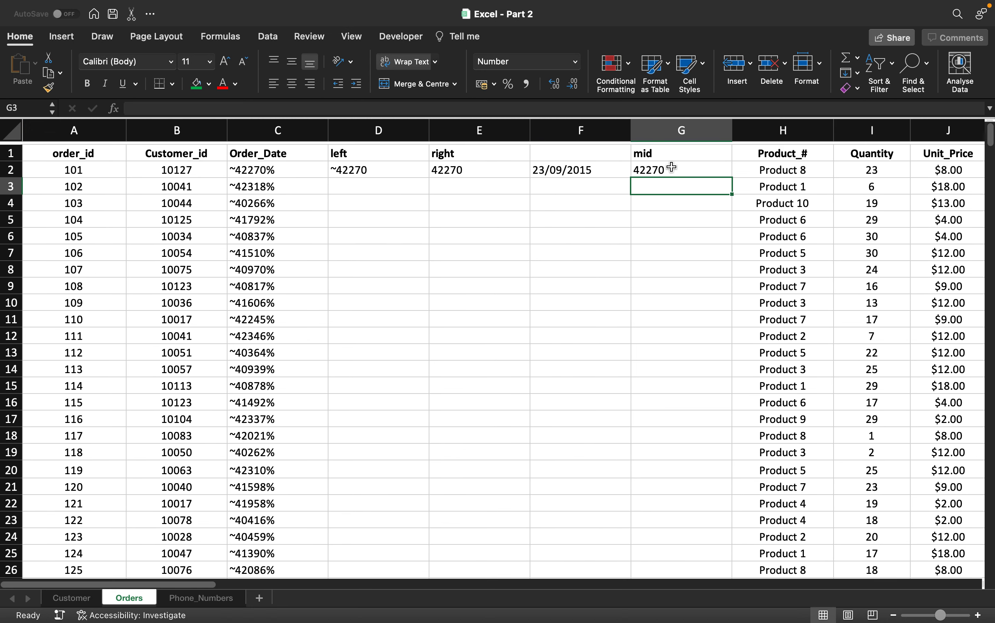
left_click(453, 167)
left_click(667, 166)
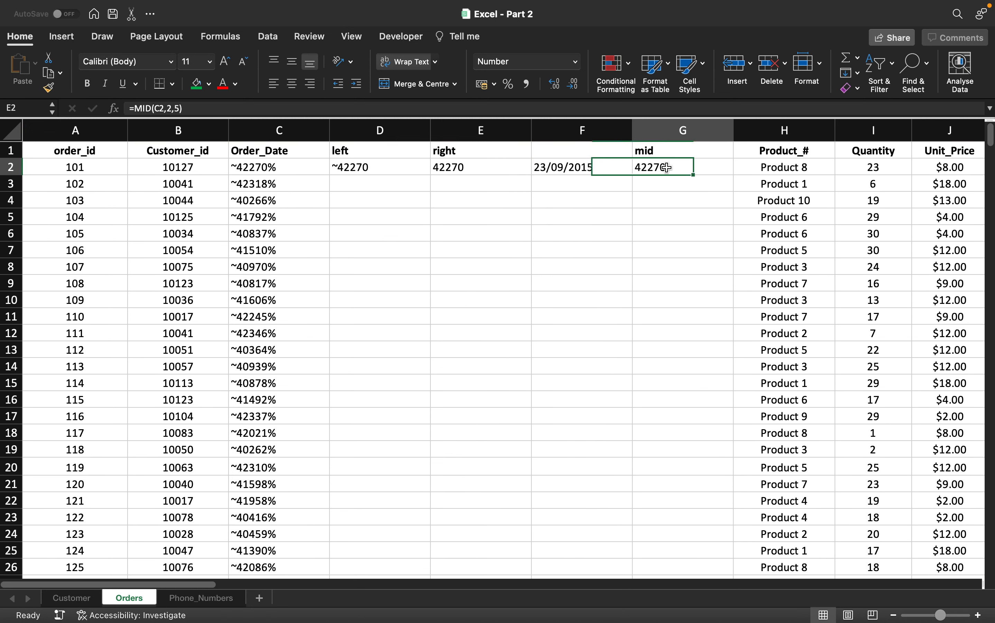
Extract the date number from C3 into cell G3 with the formula =MID(C3,2,5)
left_click(661, 189)
type("=")
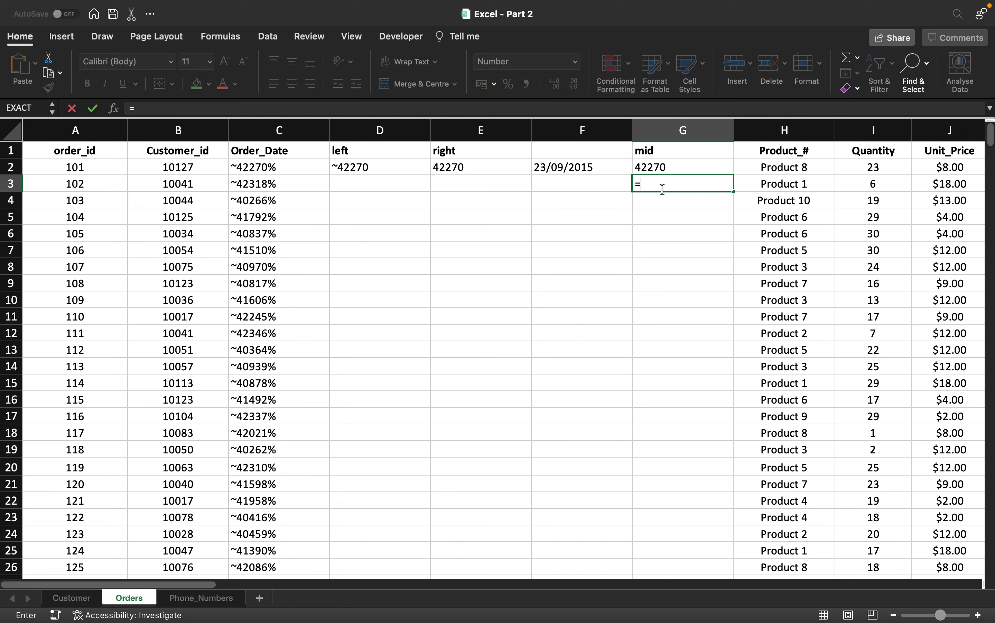
type("mid(")
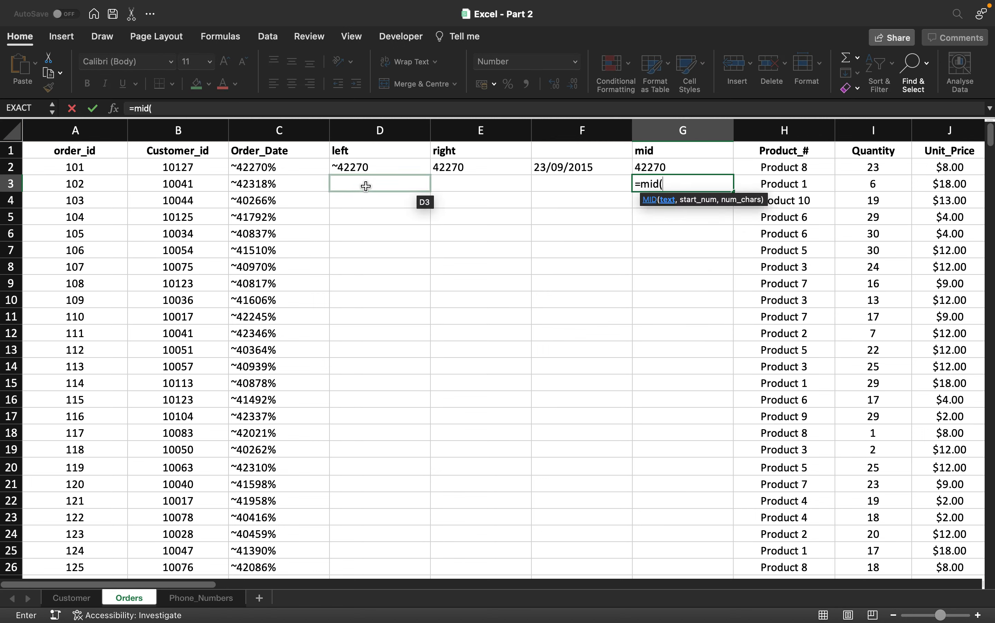
left_click(271, 185)
type(",2")
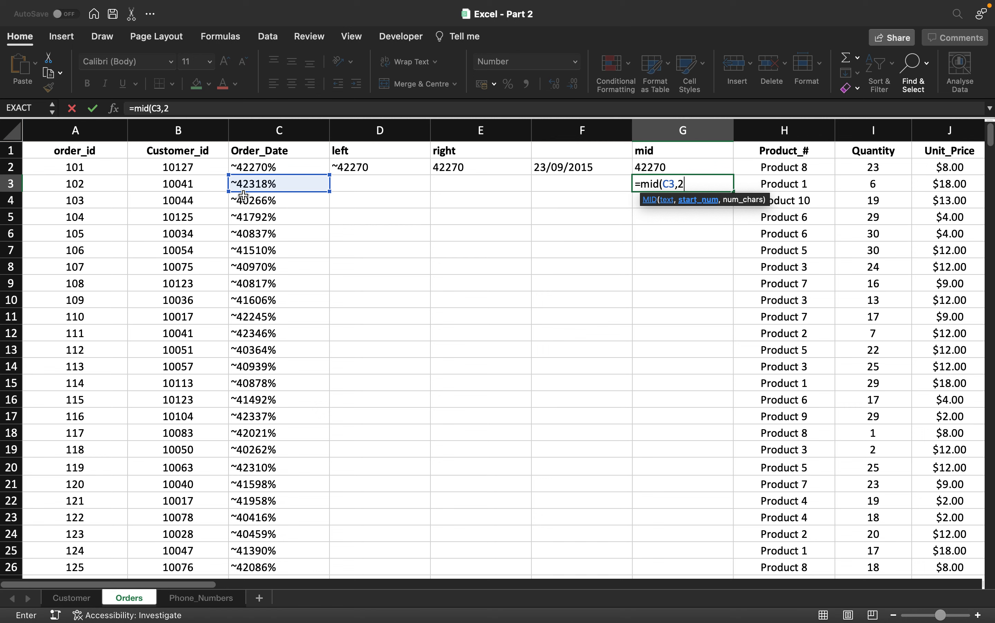
type(",")
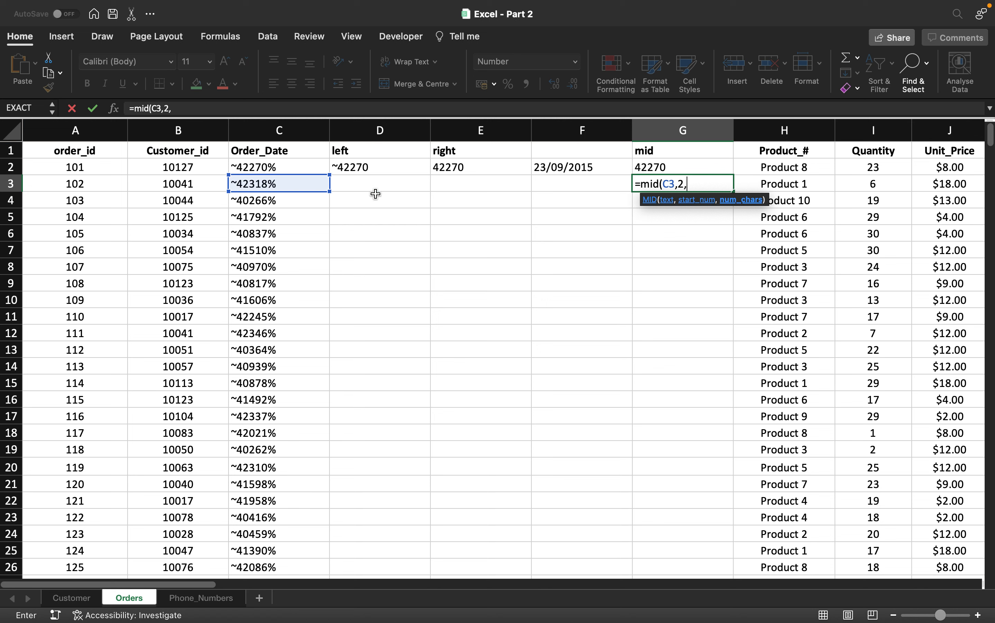
type("5)")
key("Return")
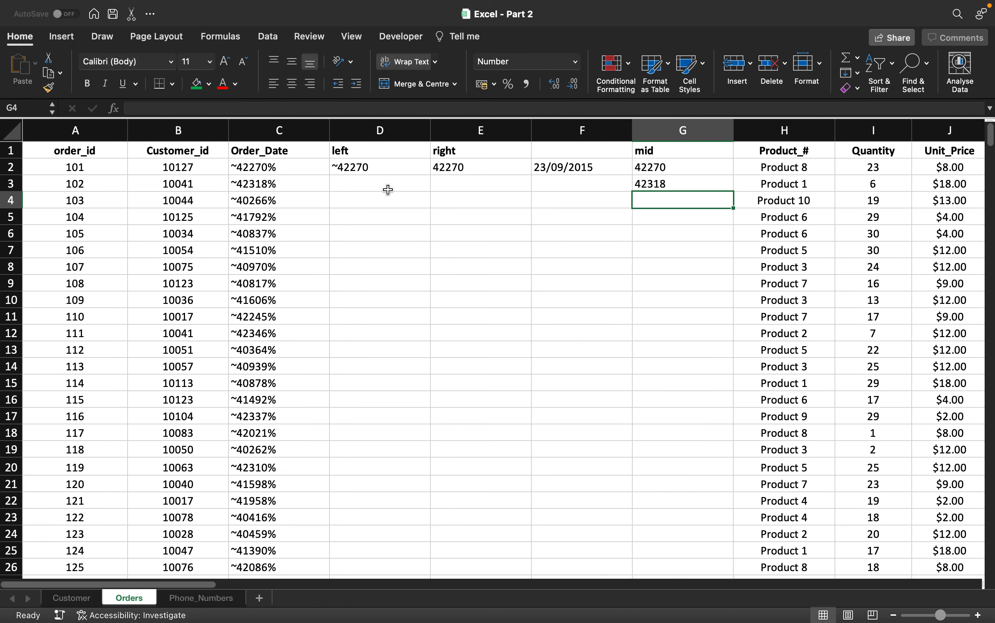
Fill the MID formula from G3 down the rest of the mid column
left_click(670, 187)
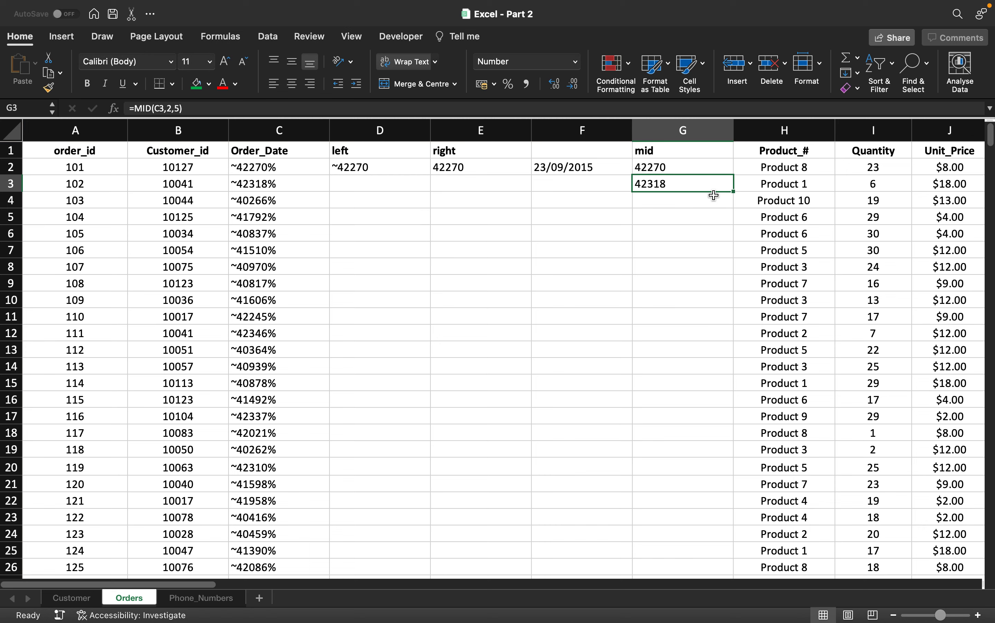
double_click(735, 192)
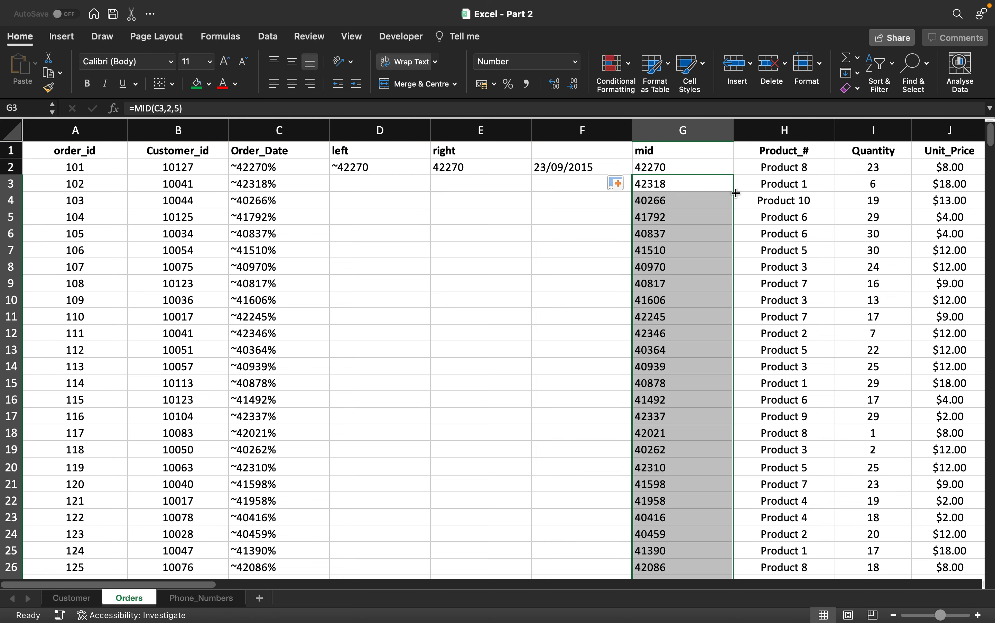
scroll(658, 321, "down", 3)
scroll(658, 321, "up", 3)
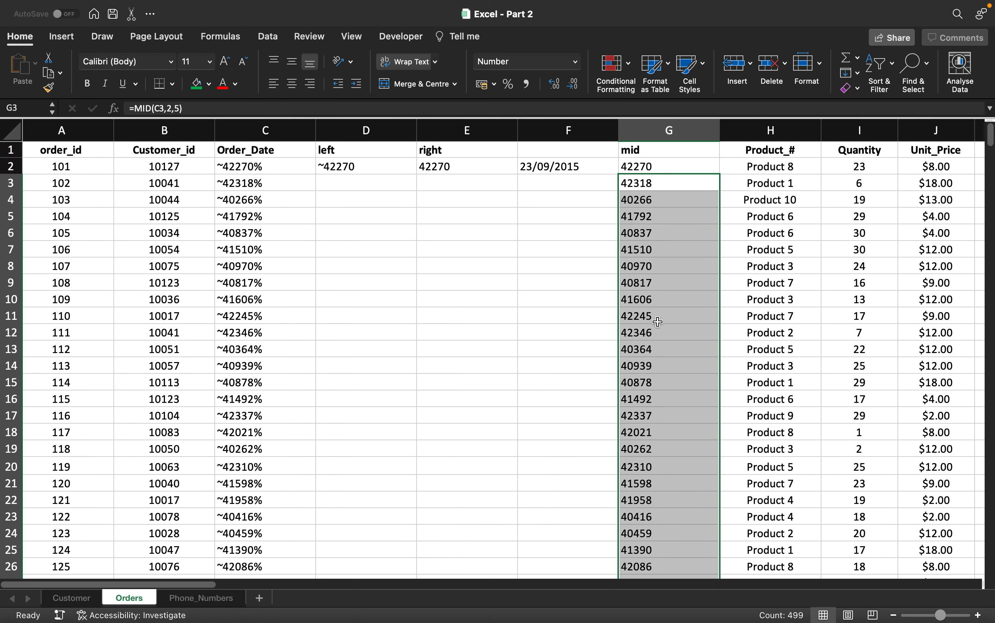
Delete columns D to F, which hold the left, right and trial date results
left_click(350, 167)
left_click_drag(350, 137, 601, 133)
right_click(496, 132)
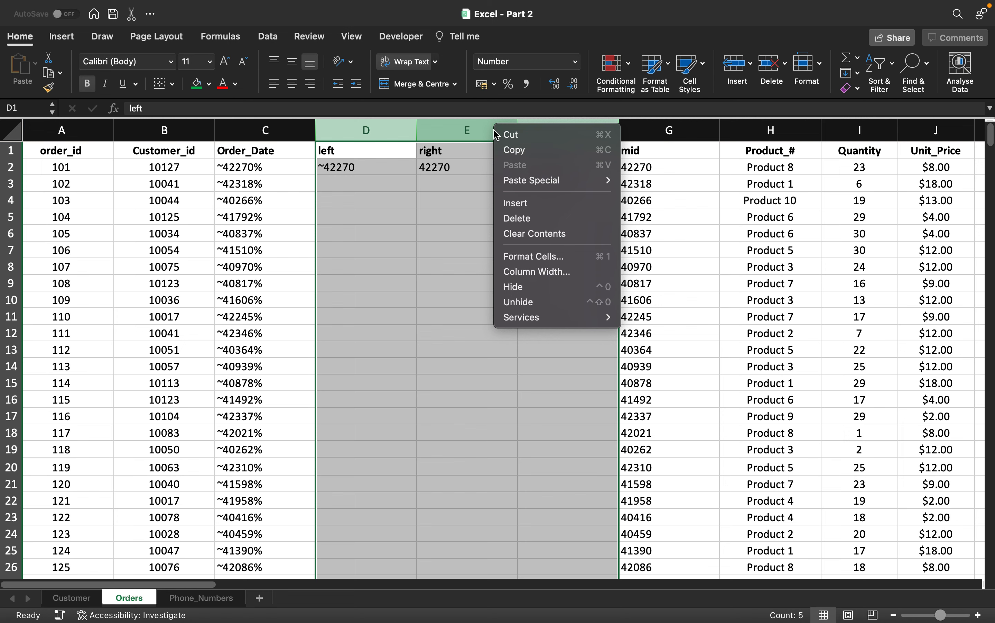
left_click(510, 222)
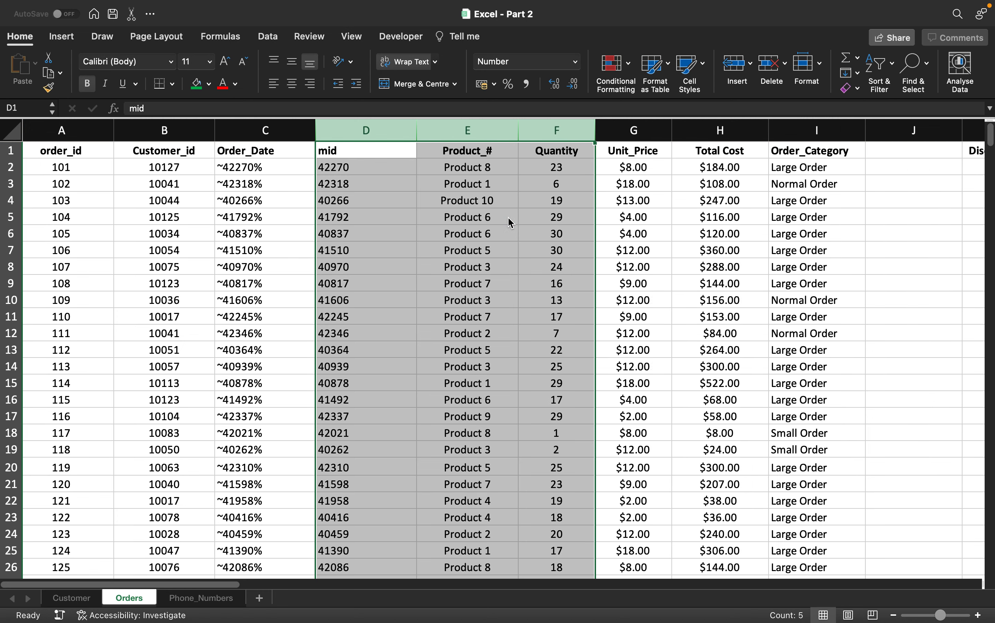
Insert a blank column between the mid and Product_# columns
left_click(451, 125)
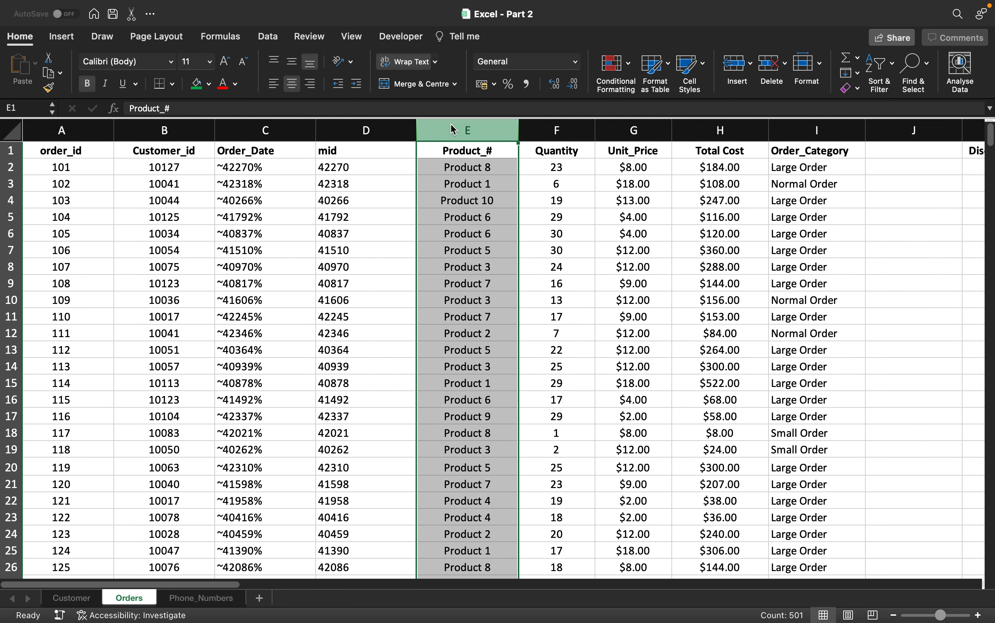
right_click(451, 125)
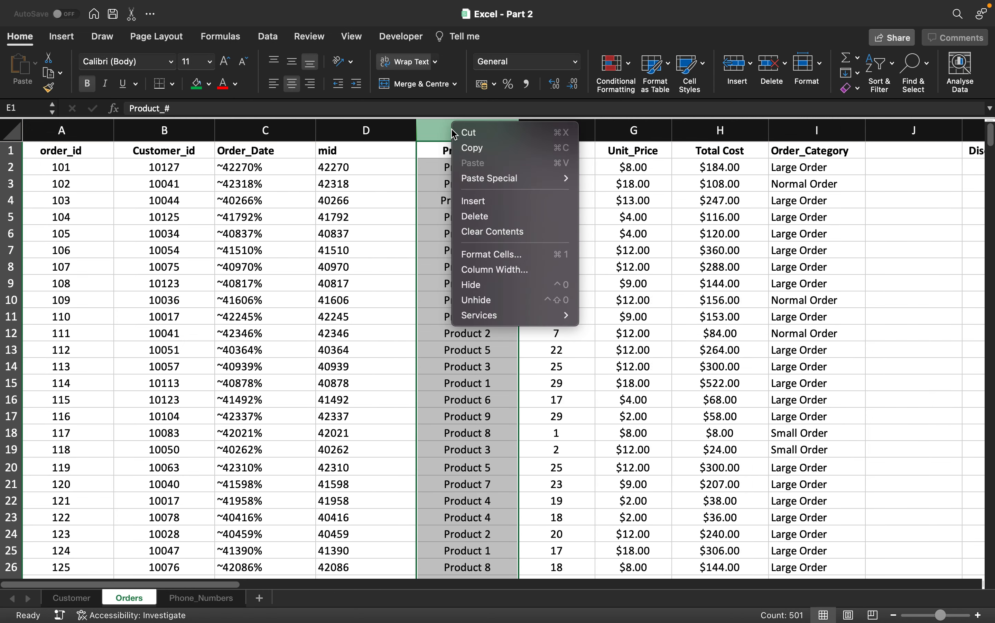
left_click(480, 202)
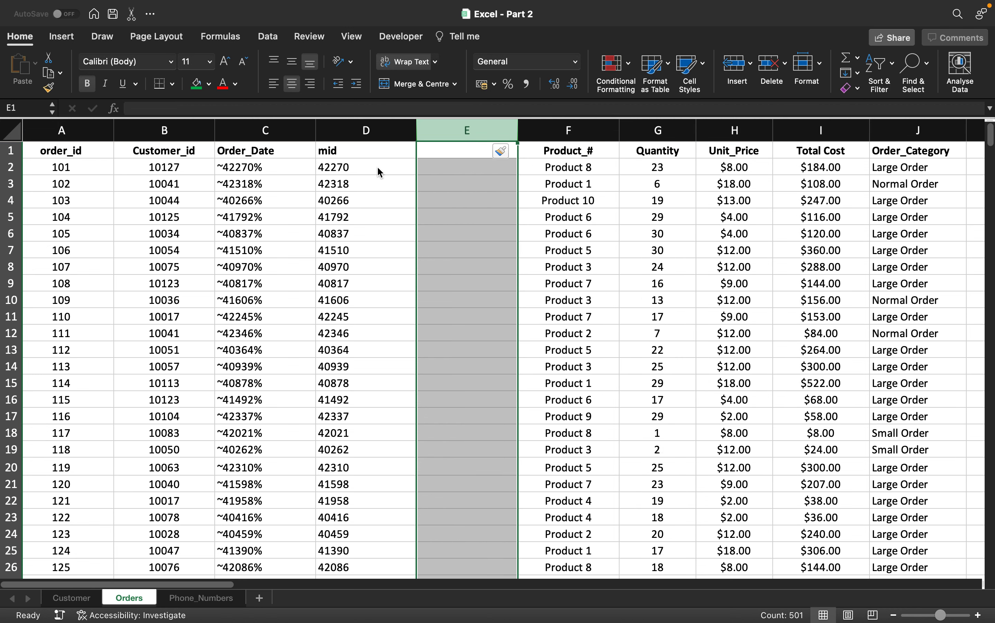
Enter the header CleanedOrderDate in cell E1 of the blank column
left_click(468, 154)
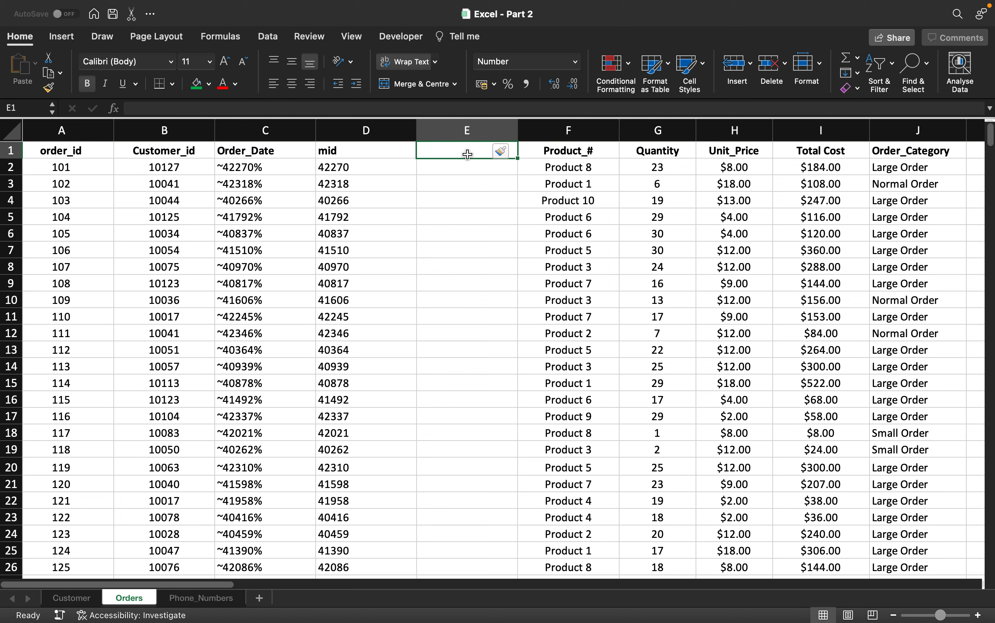
type("CLean")
key("BackSpace")
key("BackSpace")
key("BackSpace")
key("BackSpace")
type(".")
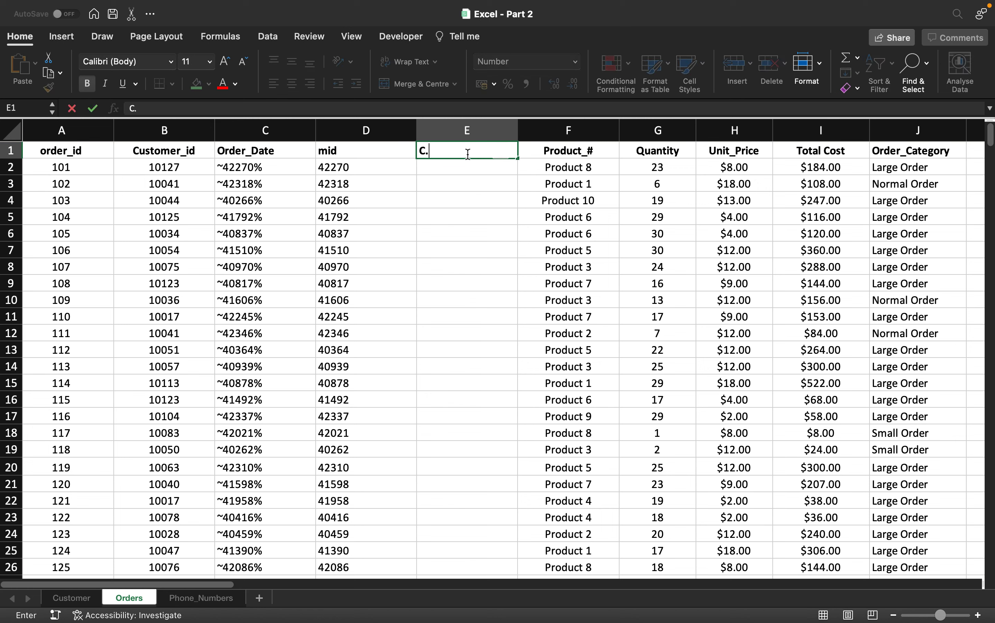
key("BackSpace")
type("leanedOrderDate")
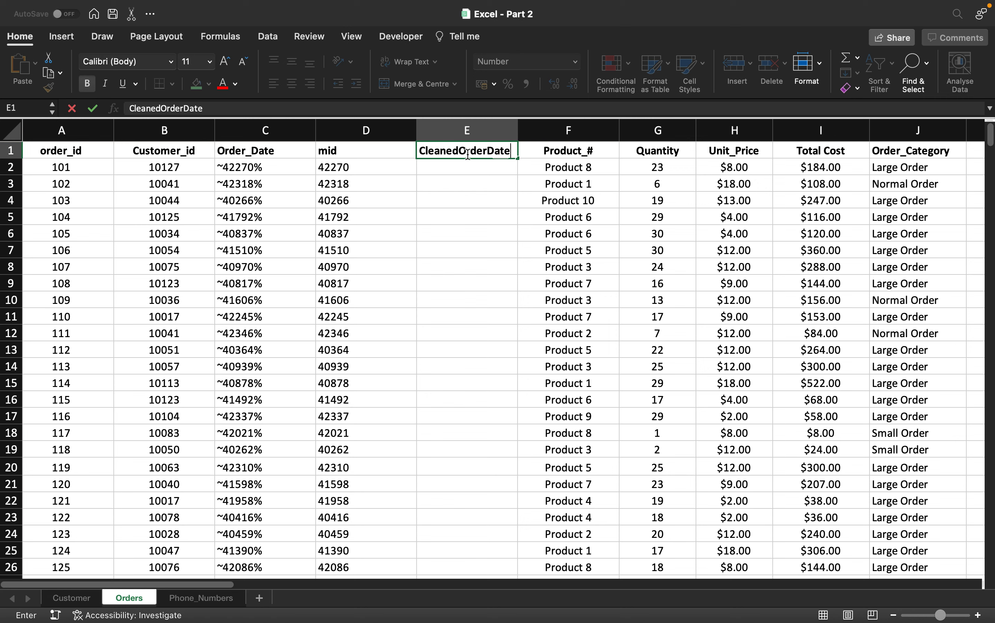
key("Return")
Convert the number in D2 to a date in cell E2 with the formula =TEXT(D2,"DD/MM/YYYY")
type("=")
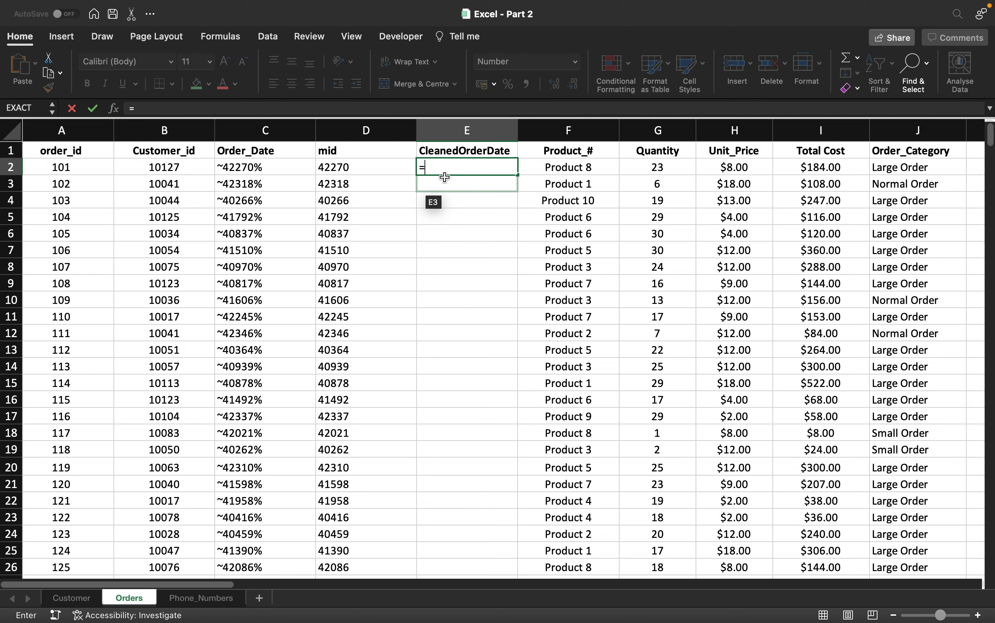
type("t")
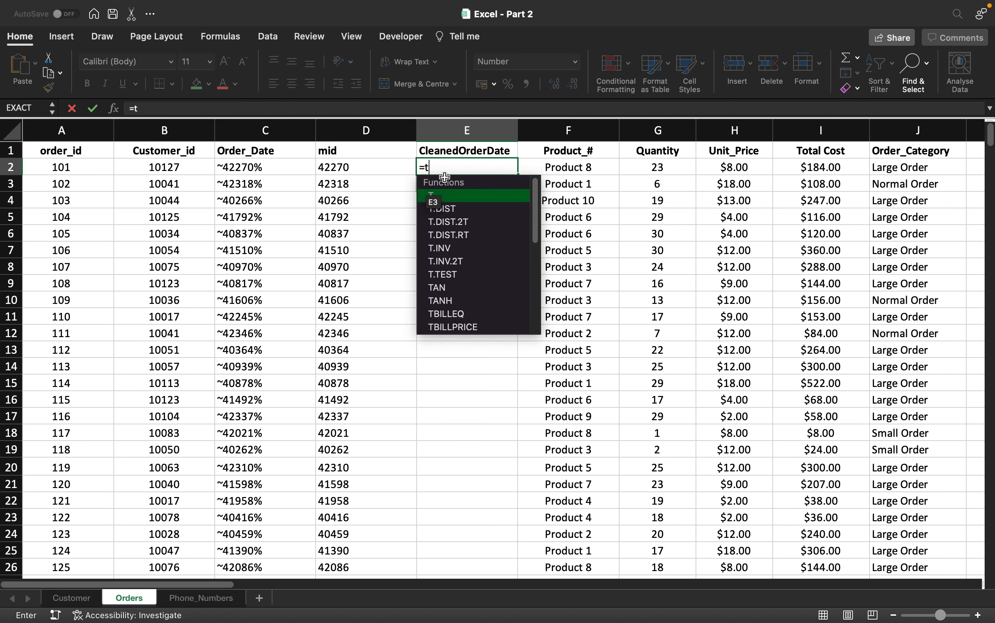
type("ext(")
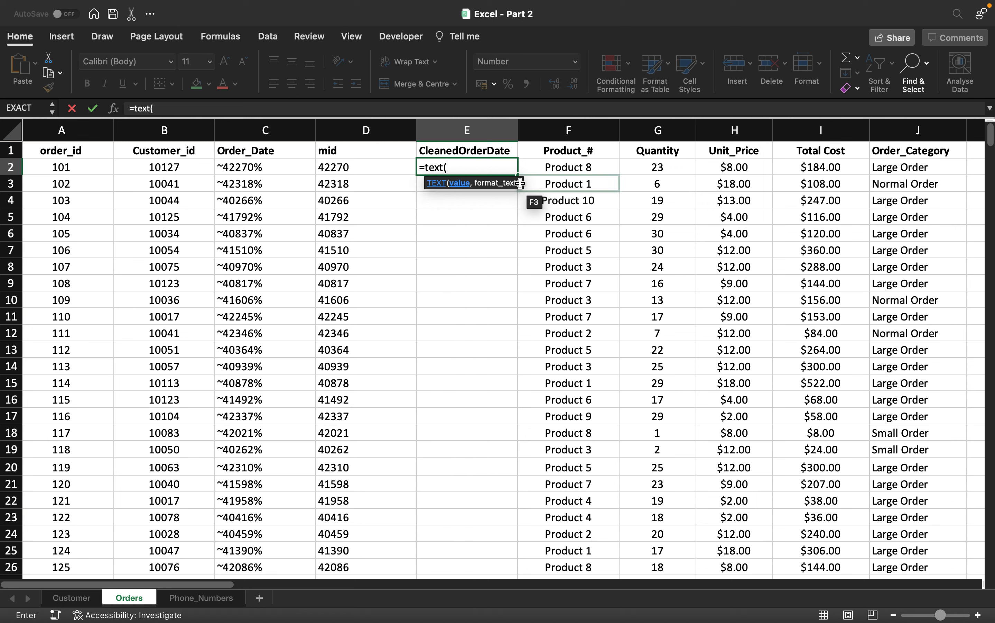
left_click(362, 171)
type(",")
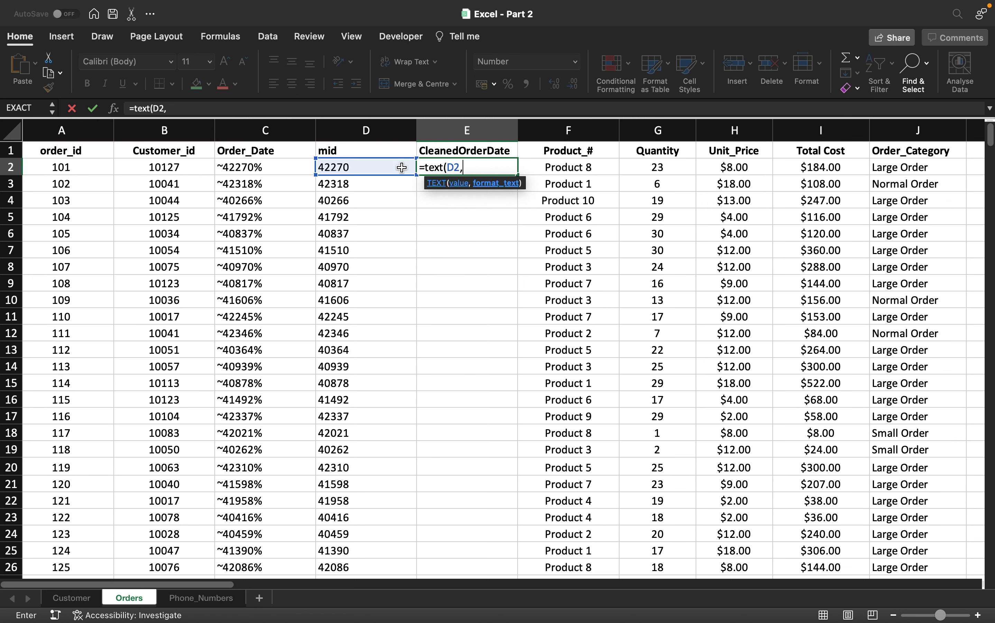
type("\"DD/M")
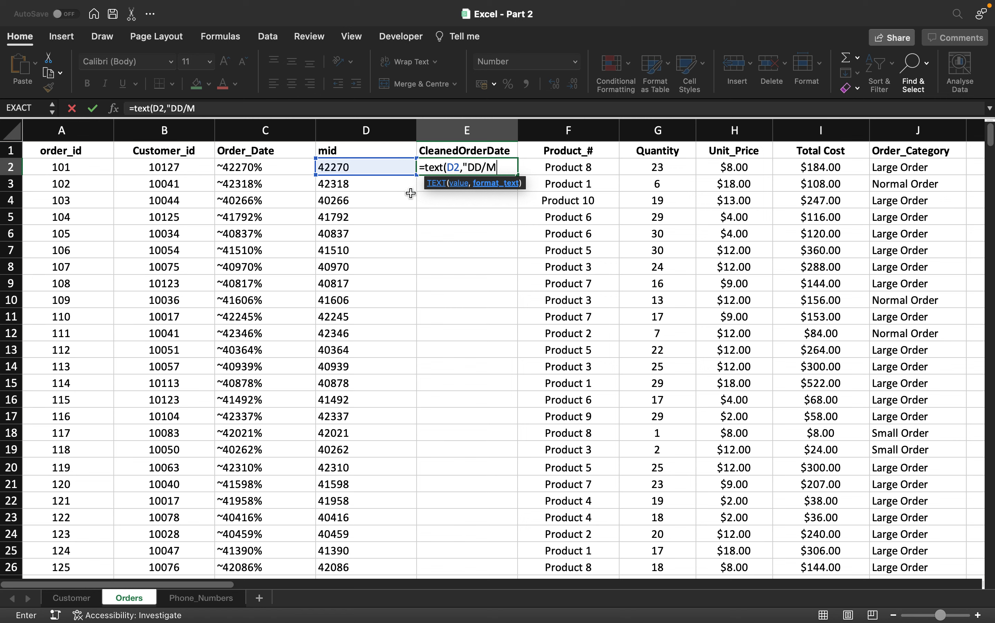
type("M/YYYY\")")
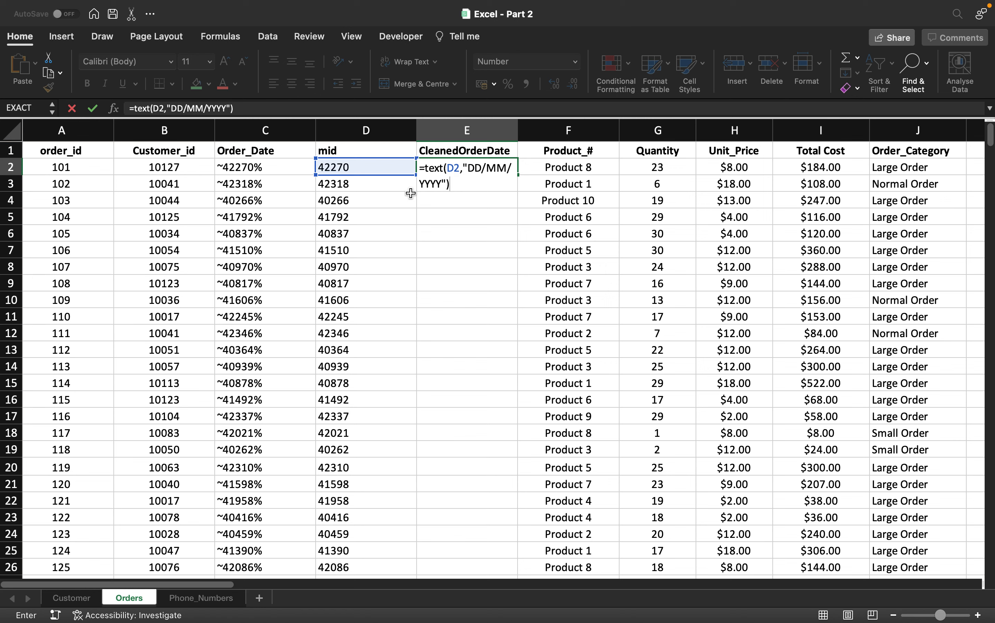
key("Return")
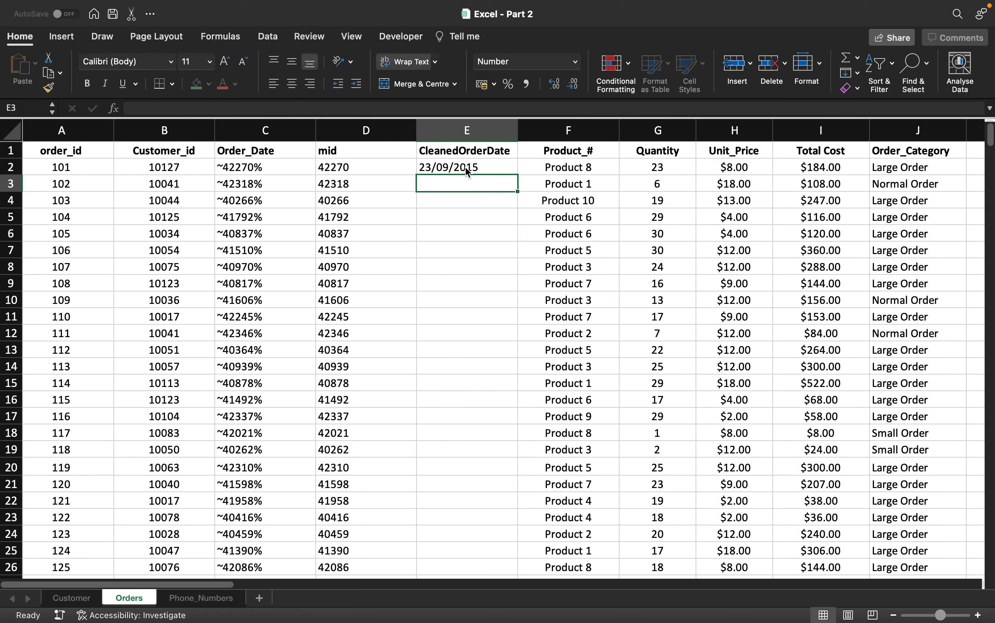
Fill the TEXT date formula from E2 down the whole CleanedOrderDate column and check the formula in a few filled cells
left_click(473, 167)
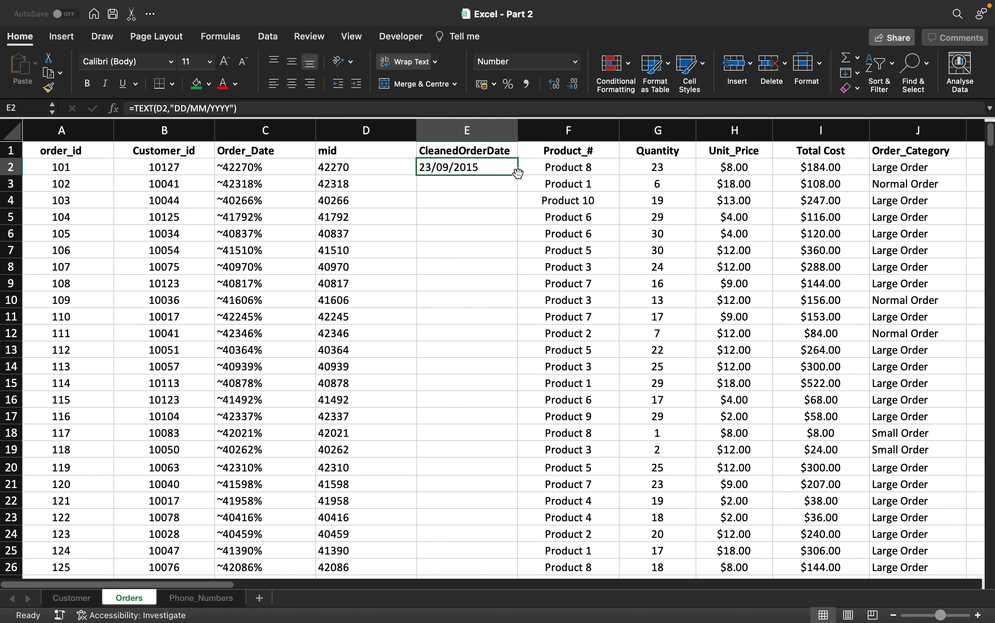
key("Return")
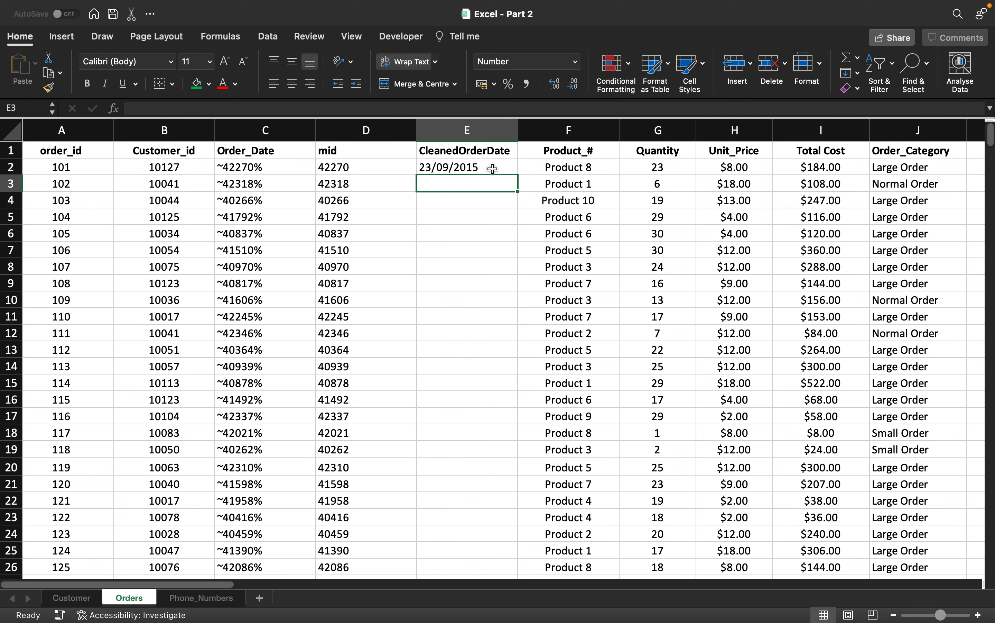
left_click(493, 168)
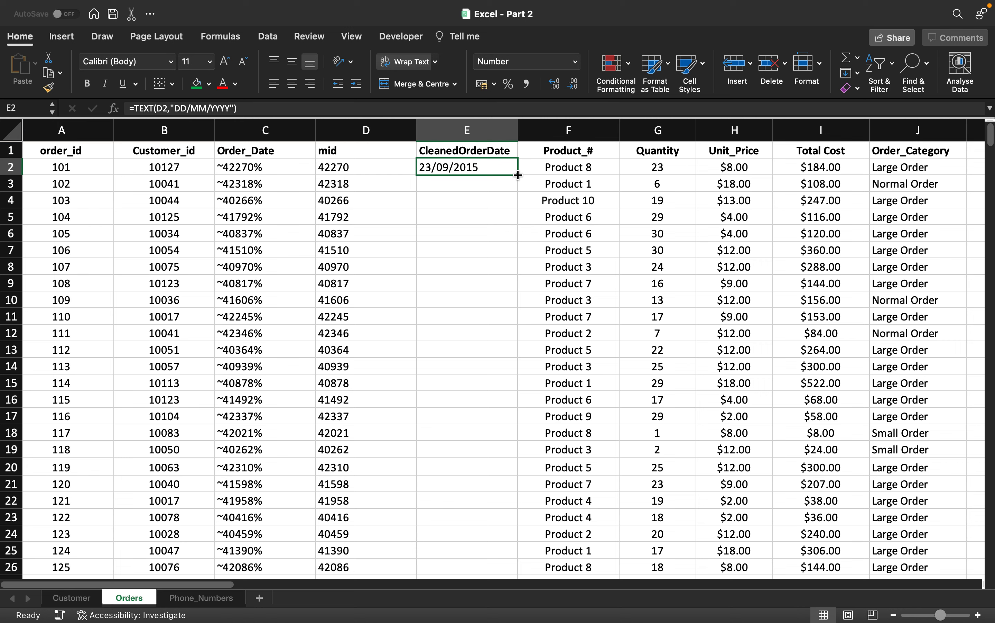
double_click(517, 175)
left_click(463, 236)
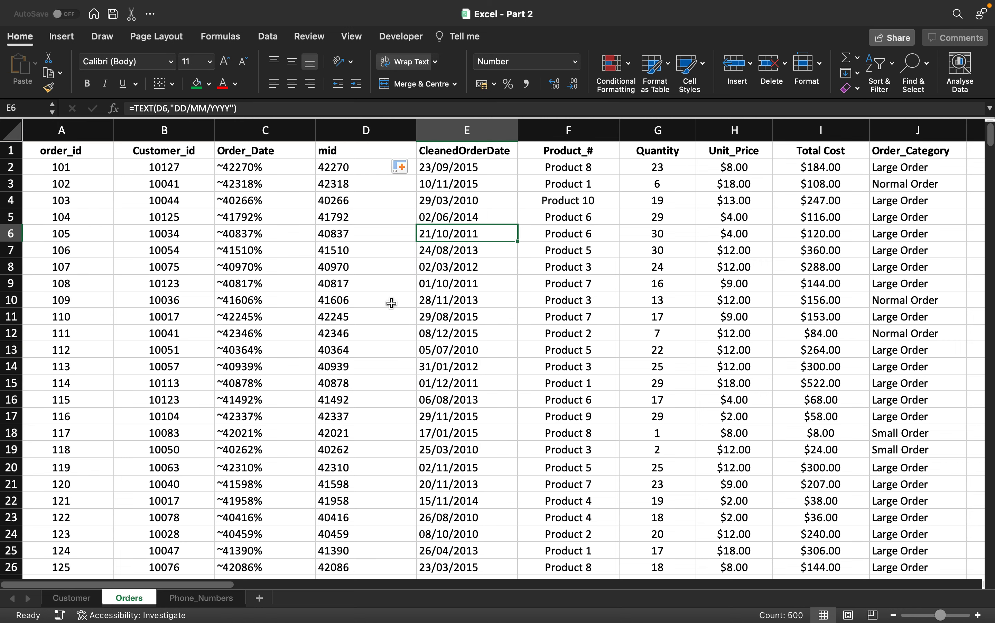
left_click(472, 304)
left_click(472, 309)
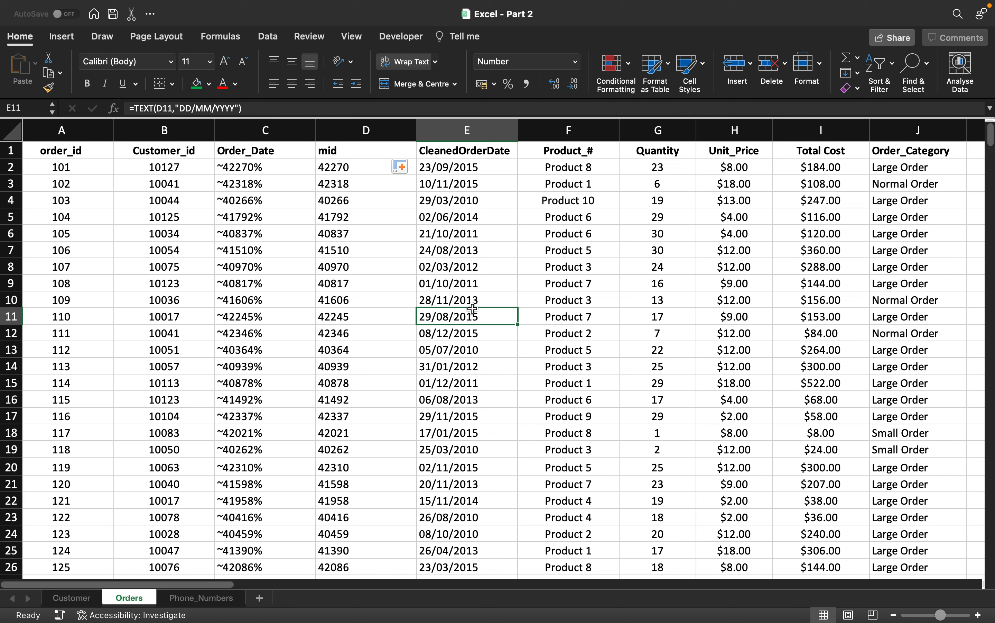
Look over the columns of the Orders sheet and the data on the Customer and Phone_Numbers sheets
scroll(403, 371, "up", 1)
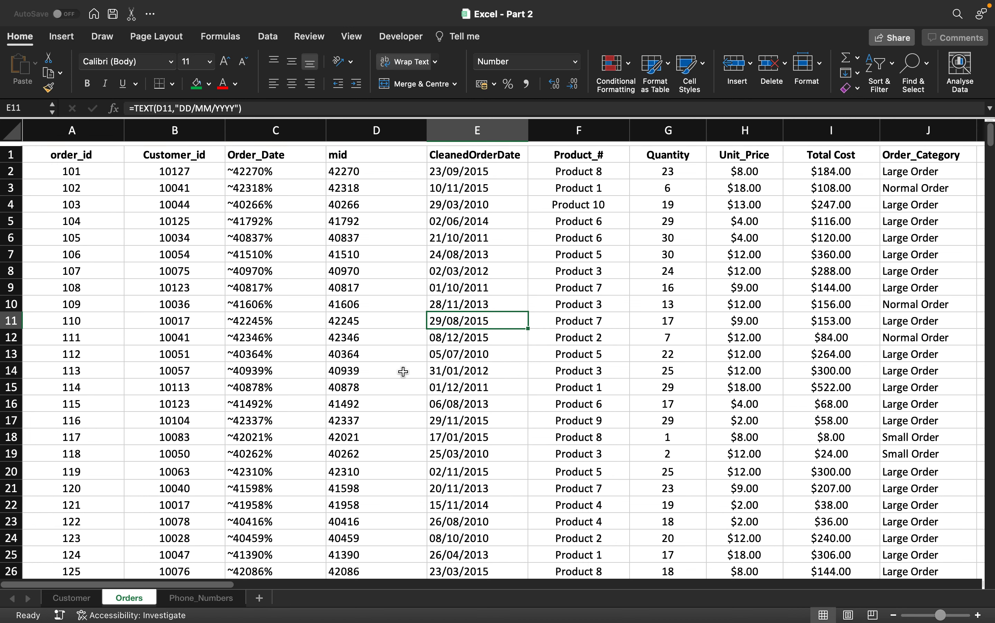
scroll(403, 372, "right", 5)
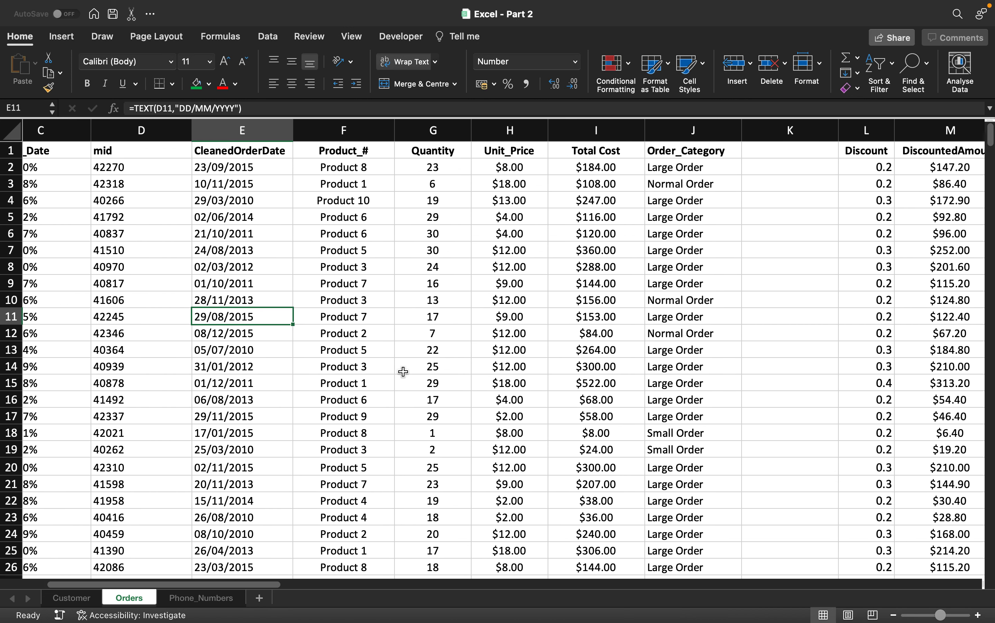
scroll(403, 371, "right", 2)
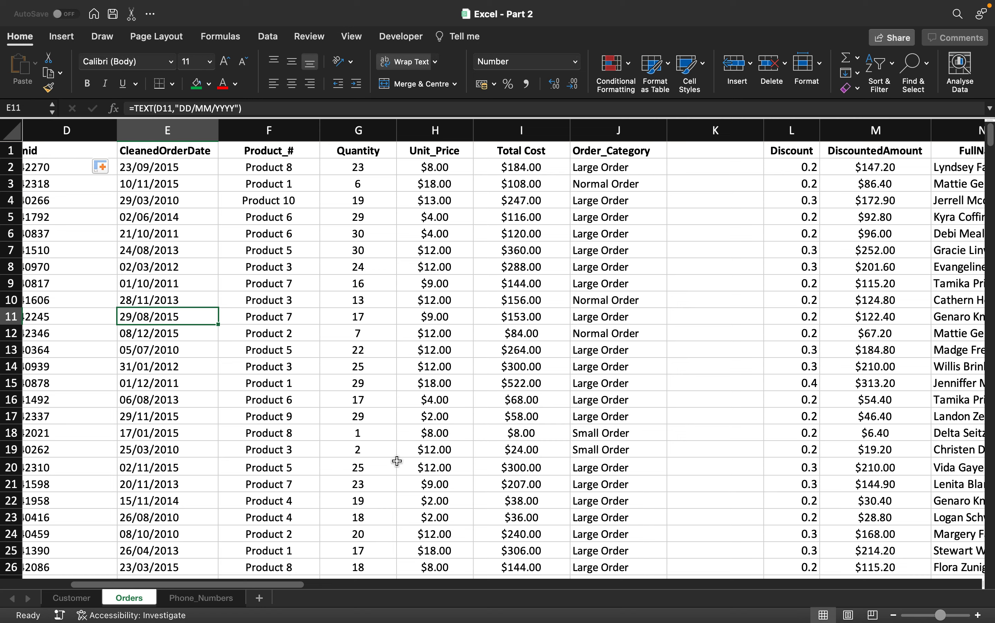
scroll(397, 461, "right", 1)
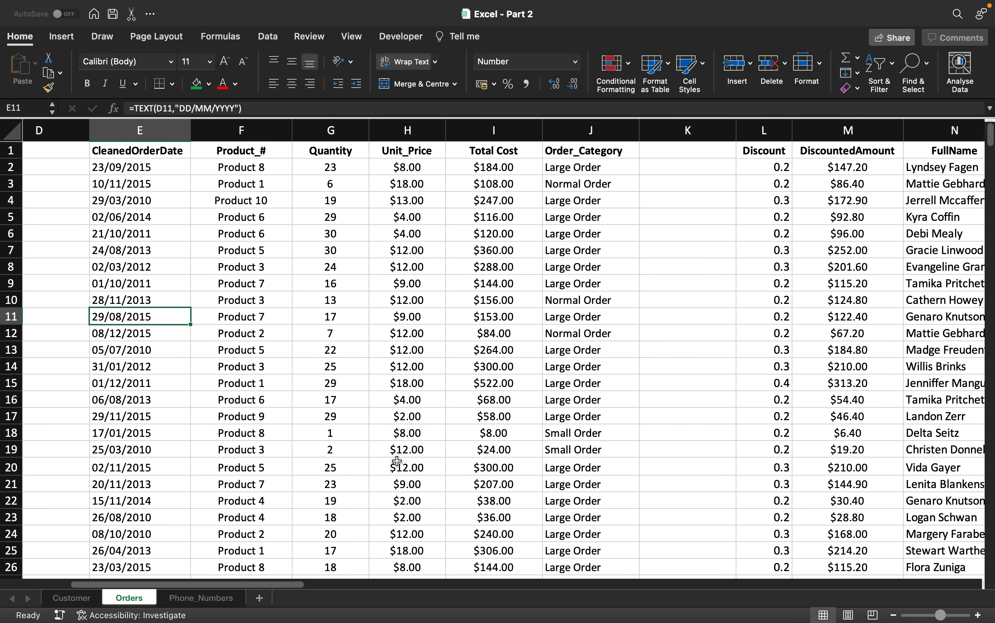
scroll(397, 461, "left", 3)
scroll(397, 460, "left", 2)
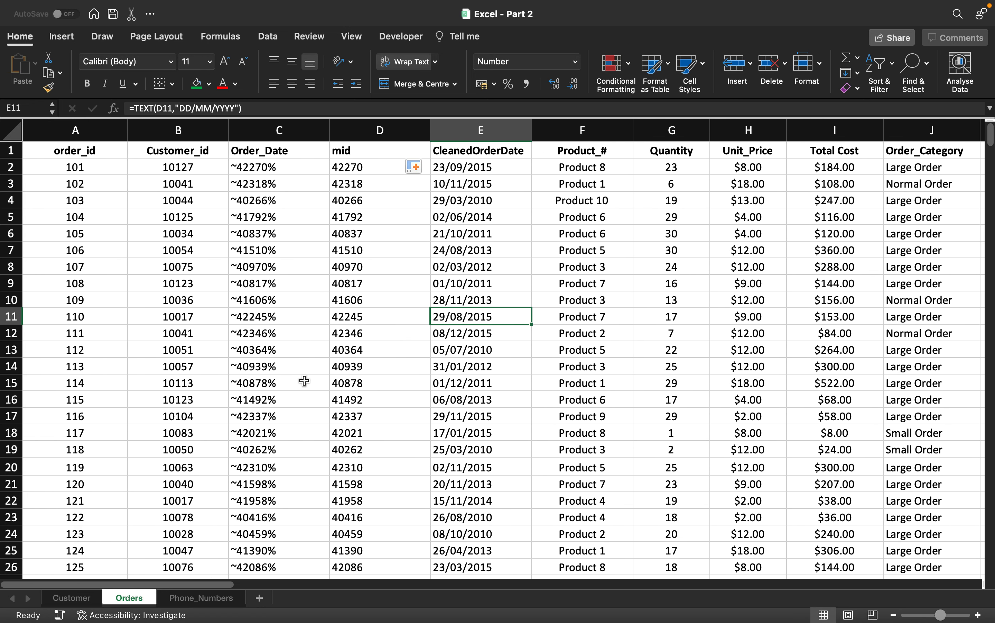
scroll(230, 406, "up", 1)
scroll(225, 389, "down", 1)
scroll(426, 327, "right", 5)
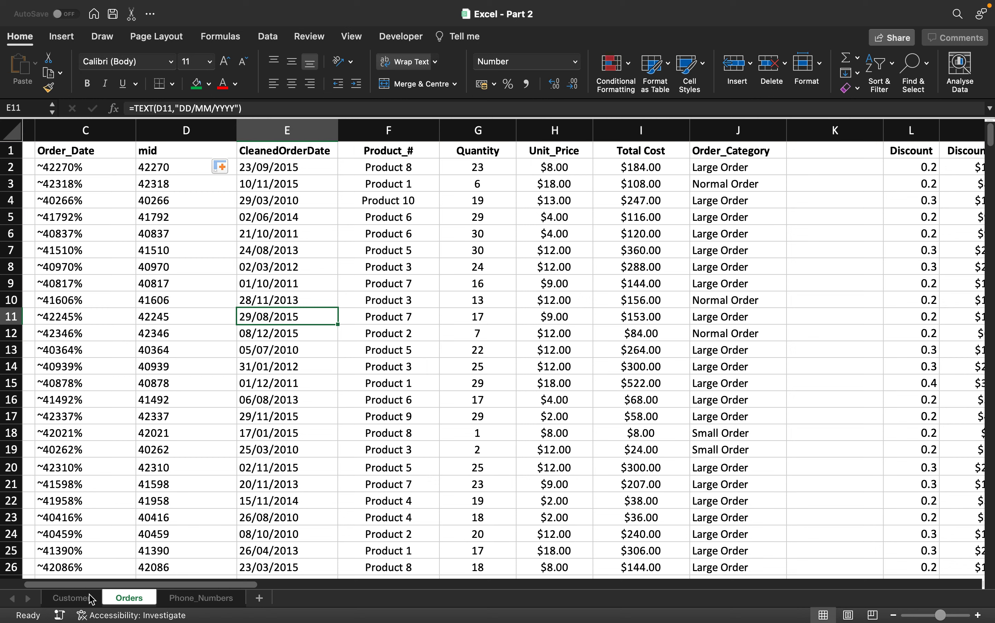
left_click(71, 597)
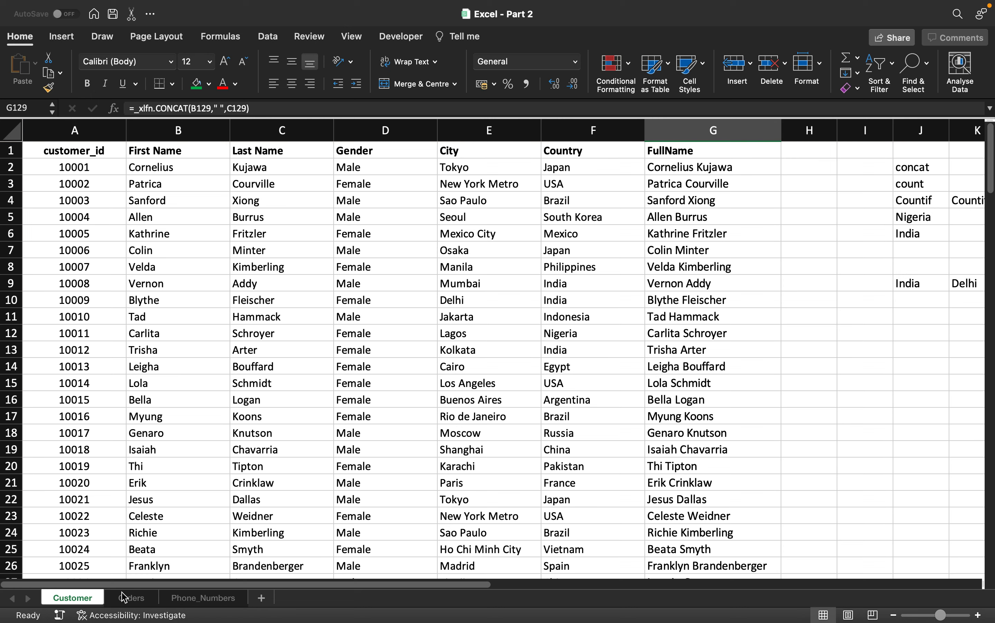
left_click(131, 599)
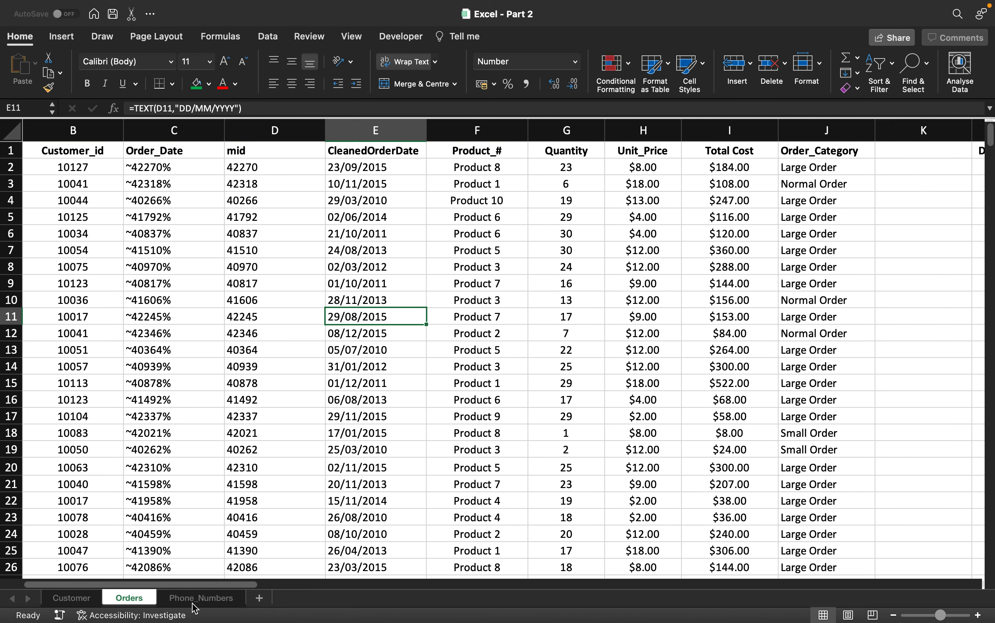
left_click(200, 598)
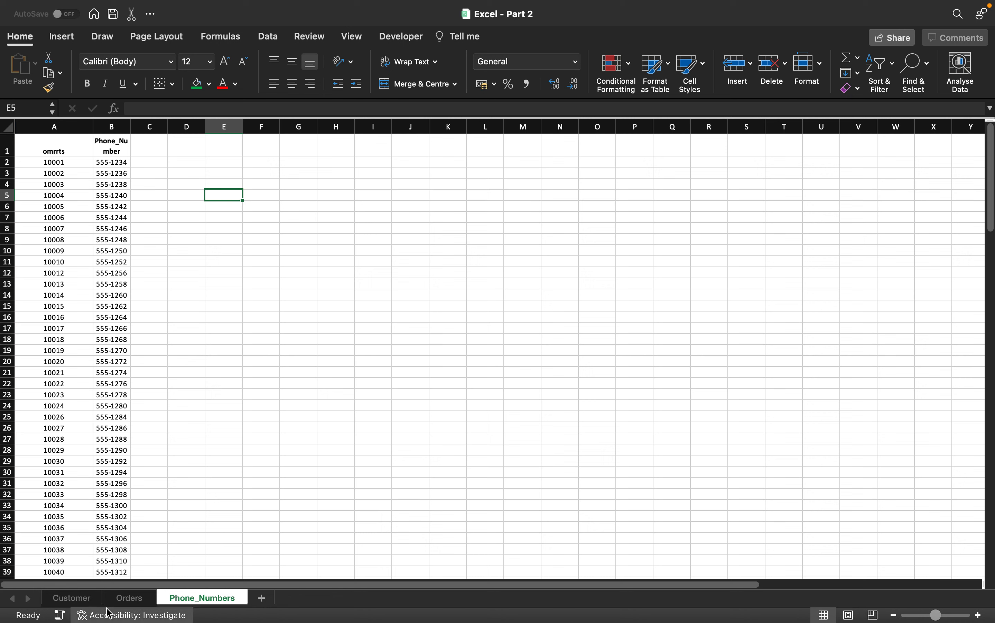
Insert four blank columns at P to S on the Orders sheet, between Customer_id(Customer) and the product summary
left_click(129, 598)
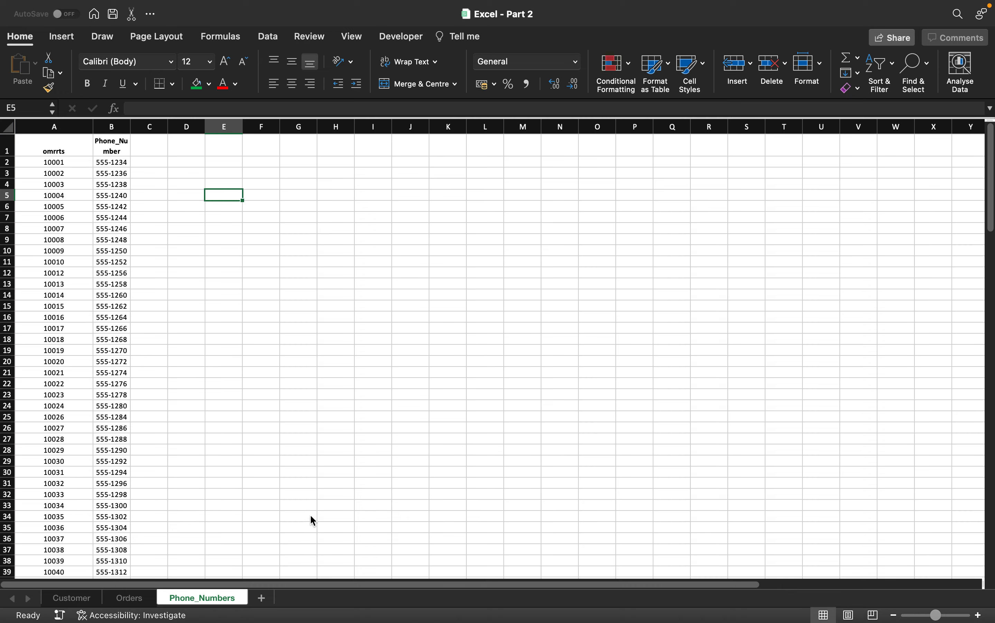
scroll(502, 334, "right", 2)
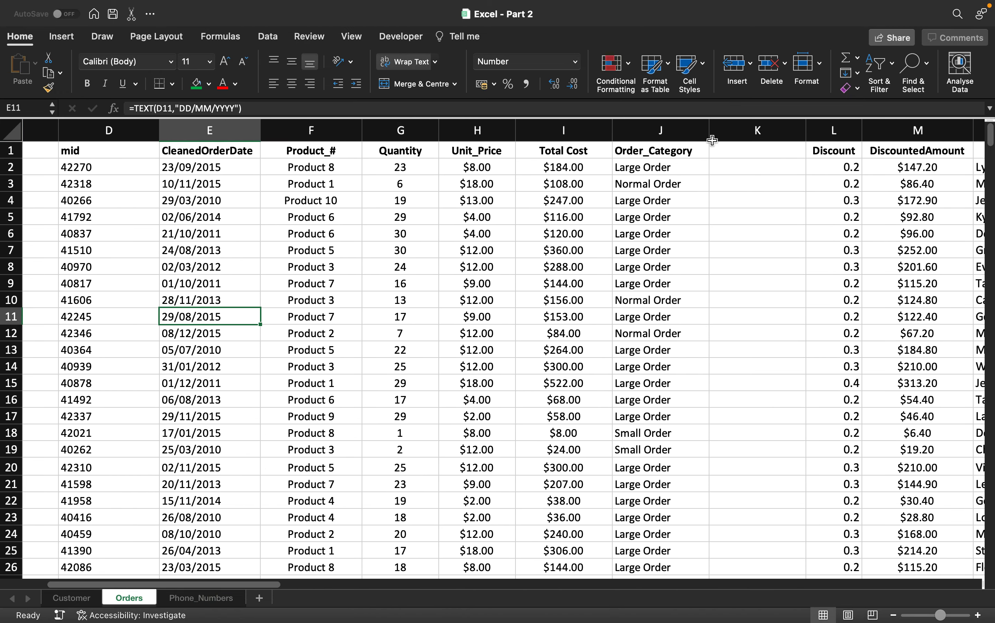
scroll(757, 147, "right", 4)
scroll(789, 155, "right", 5)
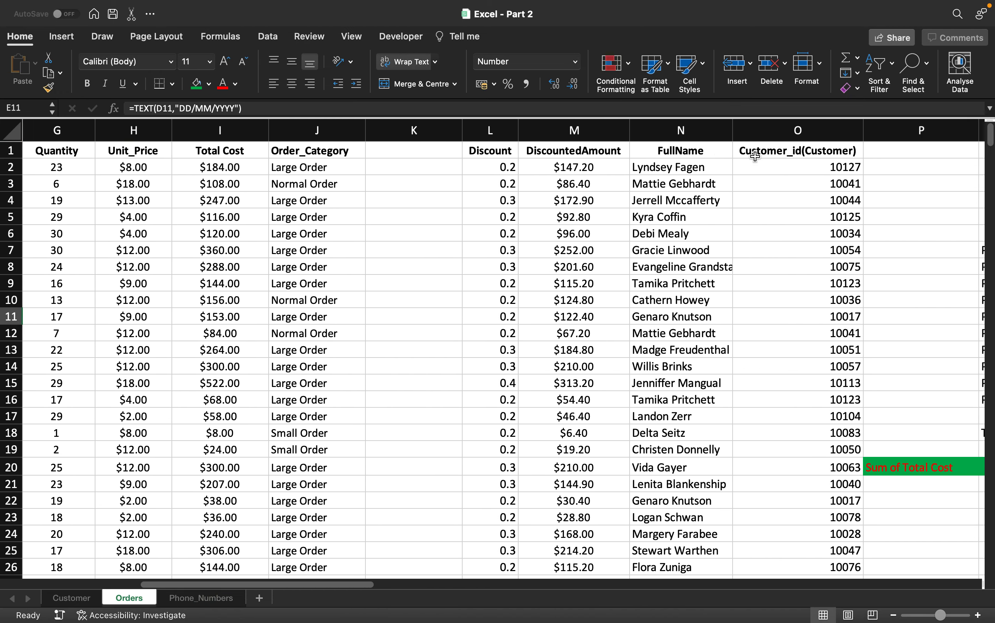
left_click(718, 134)
left_click_drag(762, 128, 949, 132)
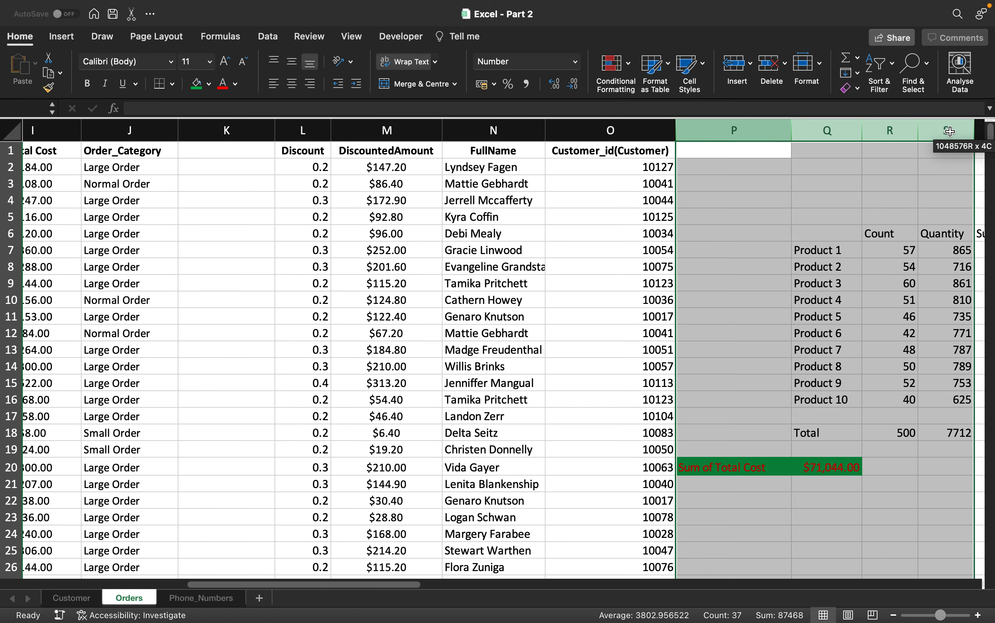
right_click(845, 133)
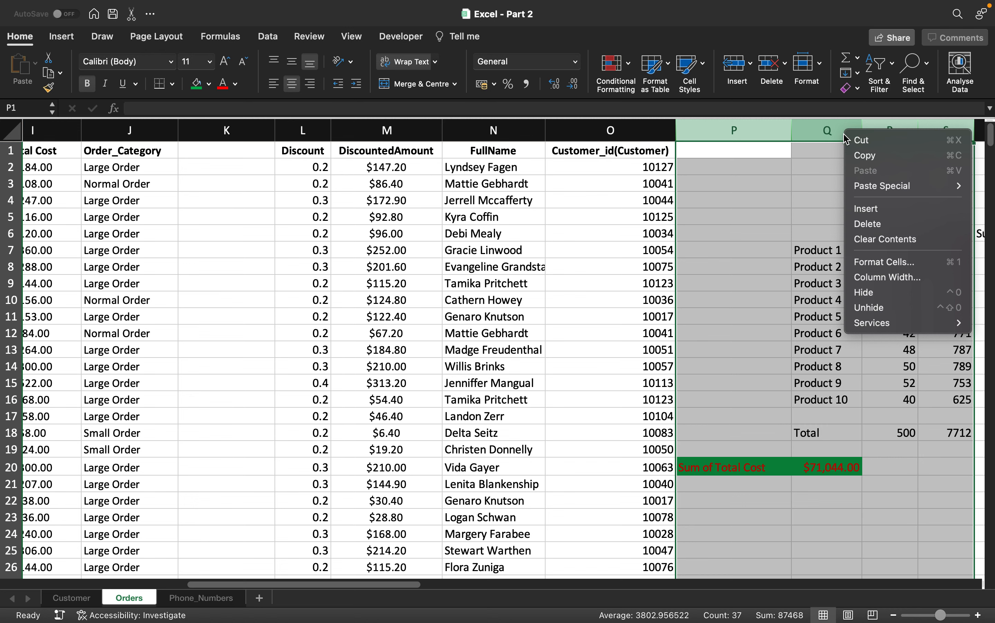
left_click(872, 209)
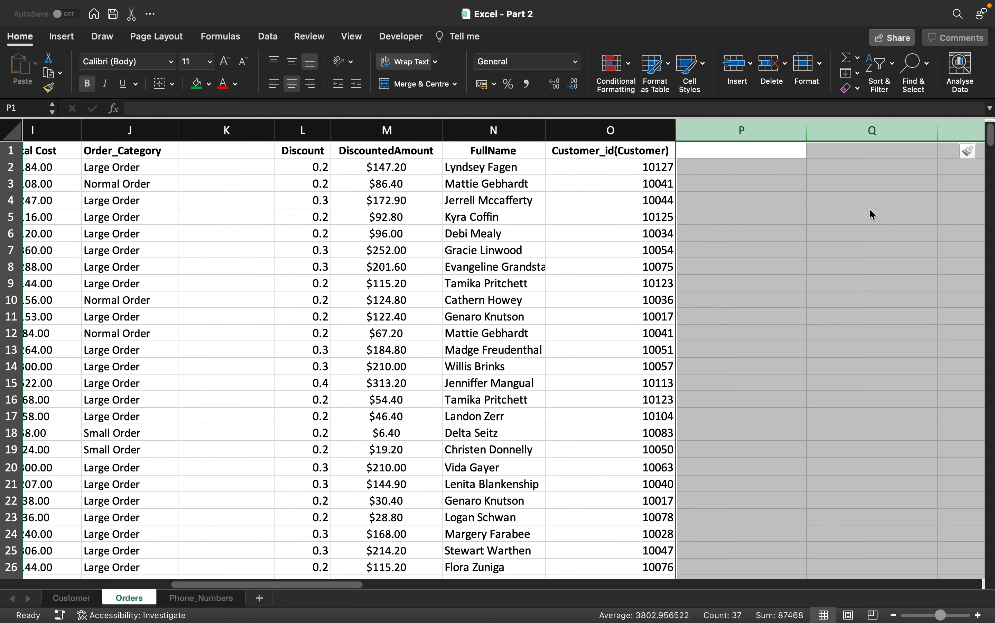
left_click(792, 151)
left_click(862, 153)
Examine the VLOOKUP formula in O2 of the Orders sheet and compare the Customer and Phone_Numbers sheets
scroll(869, 158, "right", 2)
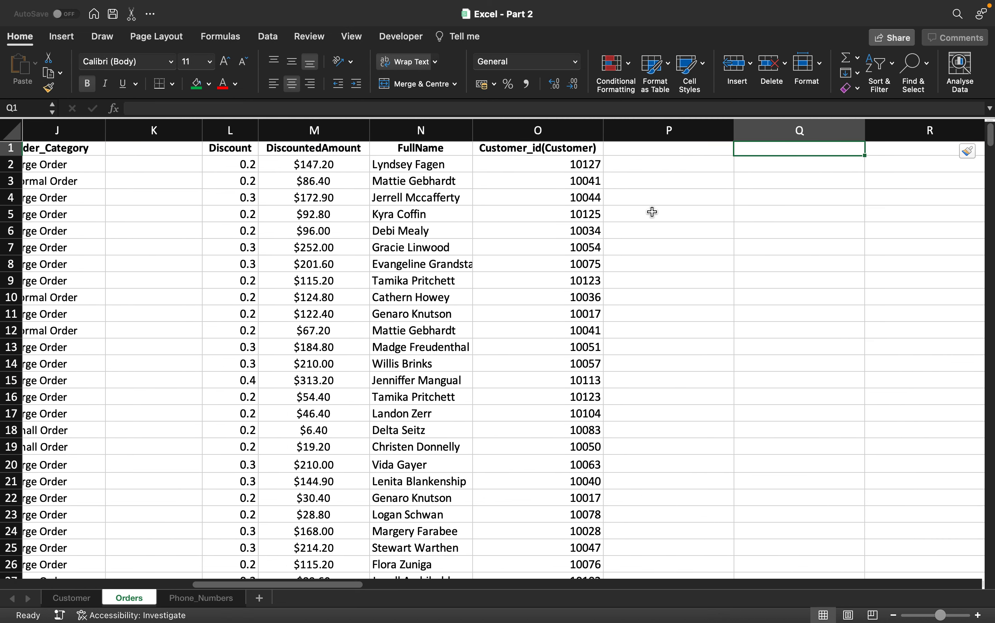
left_click(564, 166)
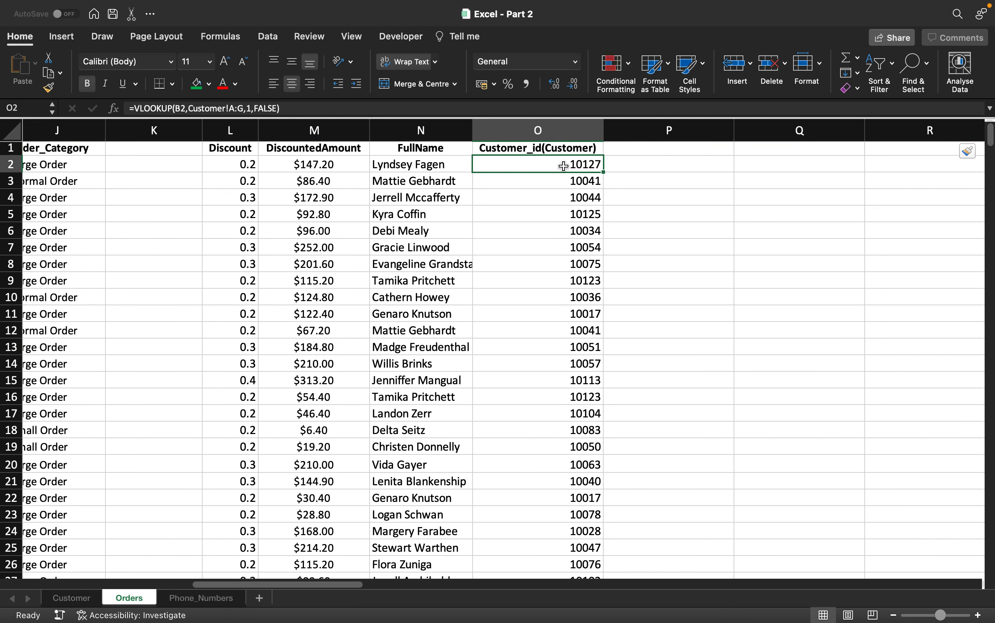
left_click(634, 165)
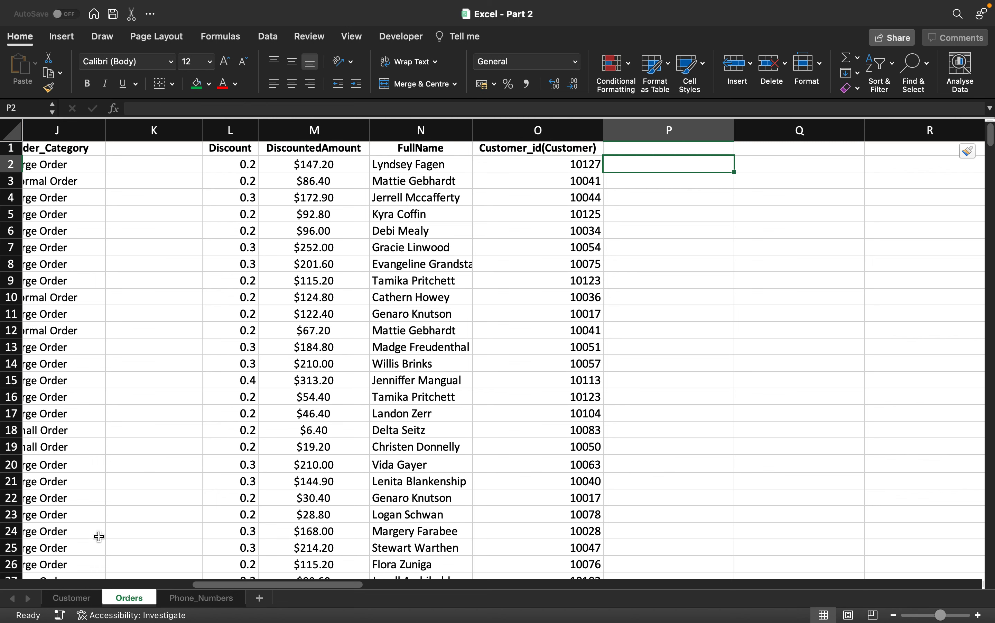
left_click(70, 597)
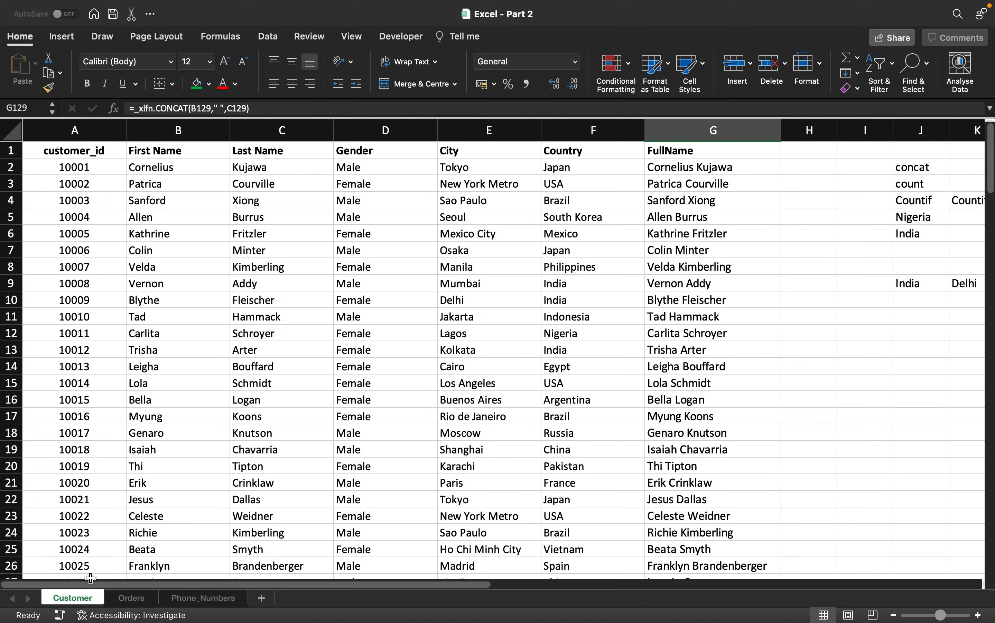
left_click(215, 597)
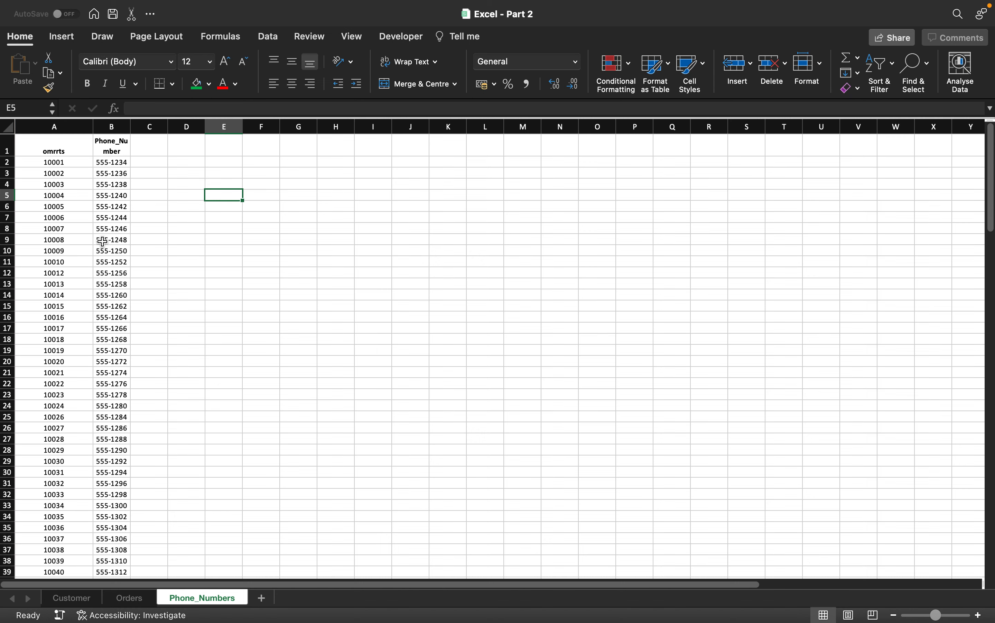
left_click(129, 597)
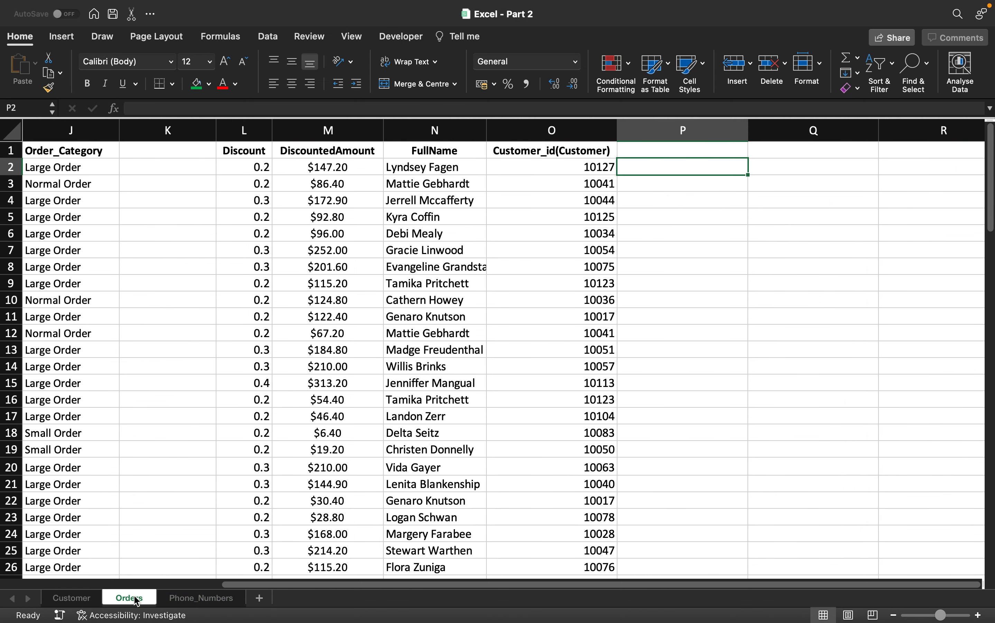